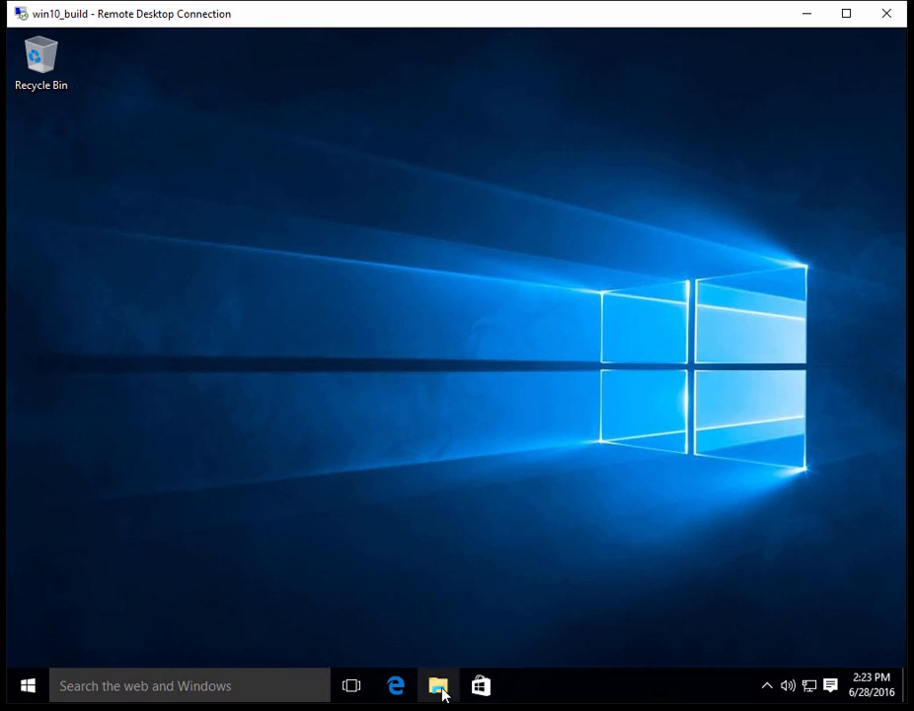
Run the Explorer_Dashboard_20160624_x86_setup installer from C:\Downloads\Navia Studios and close the folder window.
left_click(441, 691)
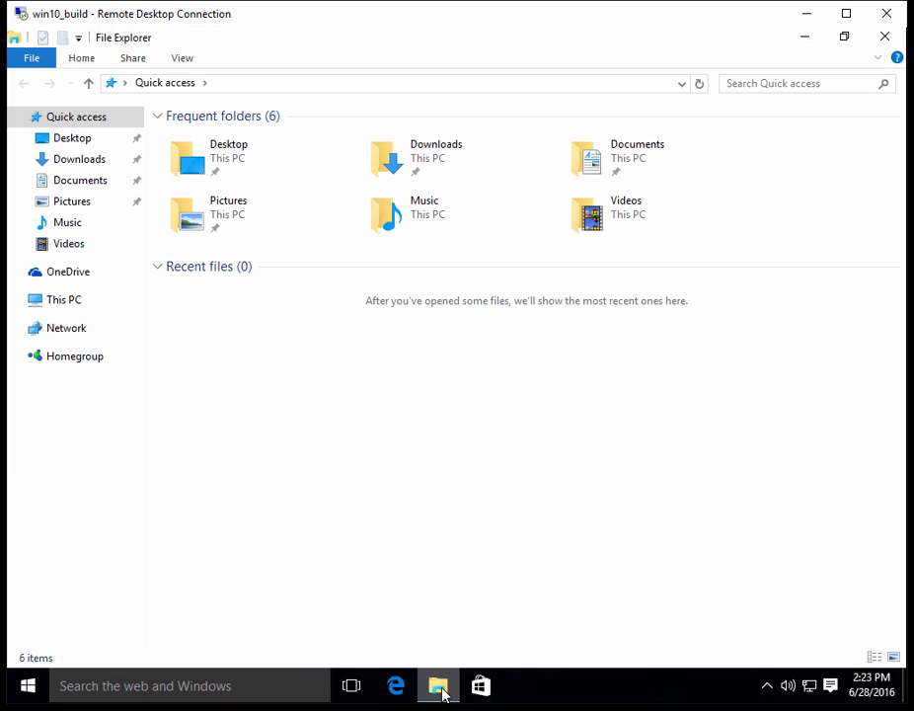
left_click(84, 304)
double_click(474, 271)
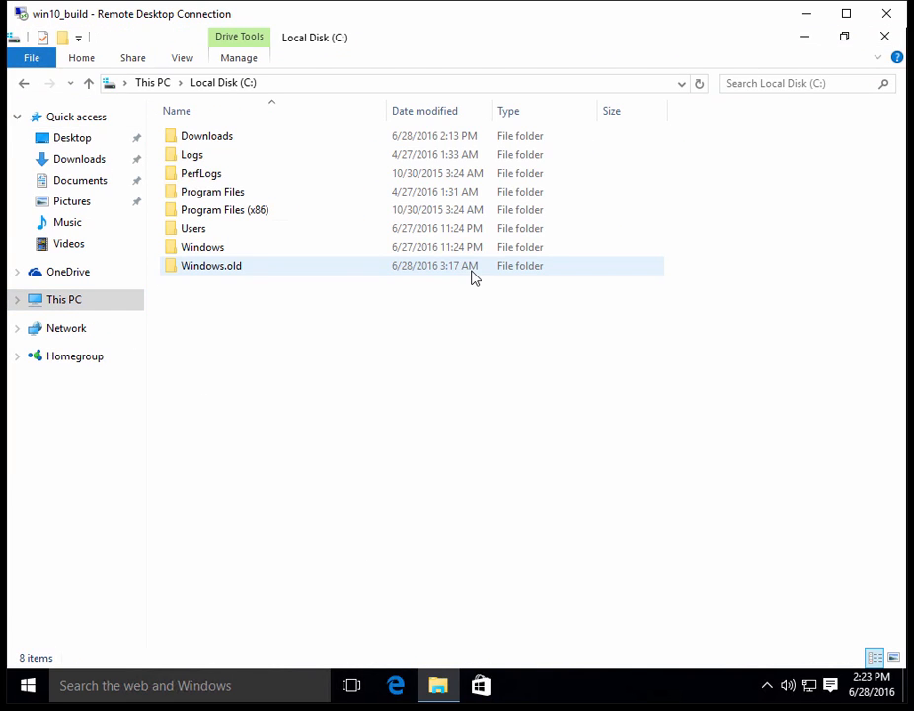
double_click(232, 138)
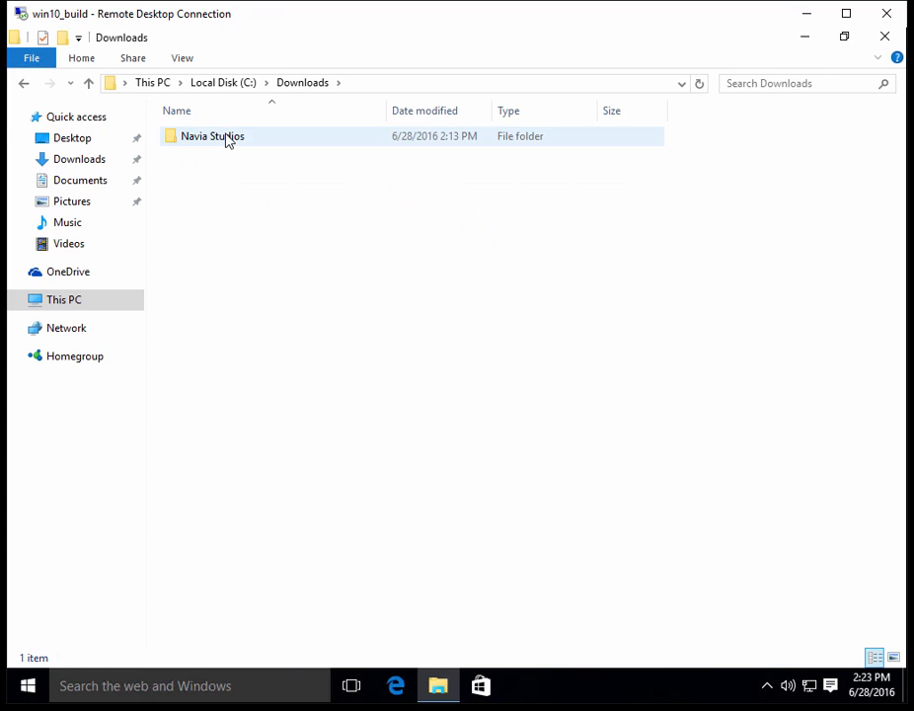
double_click(227, 140)
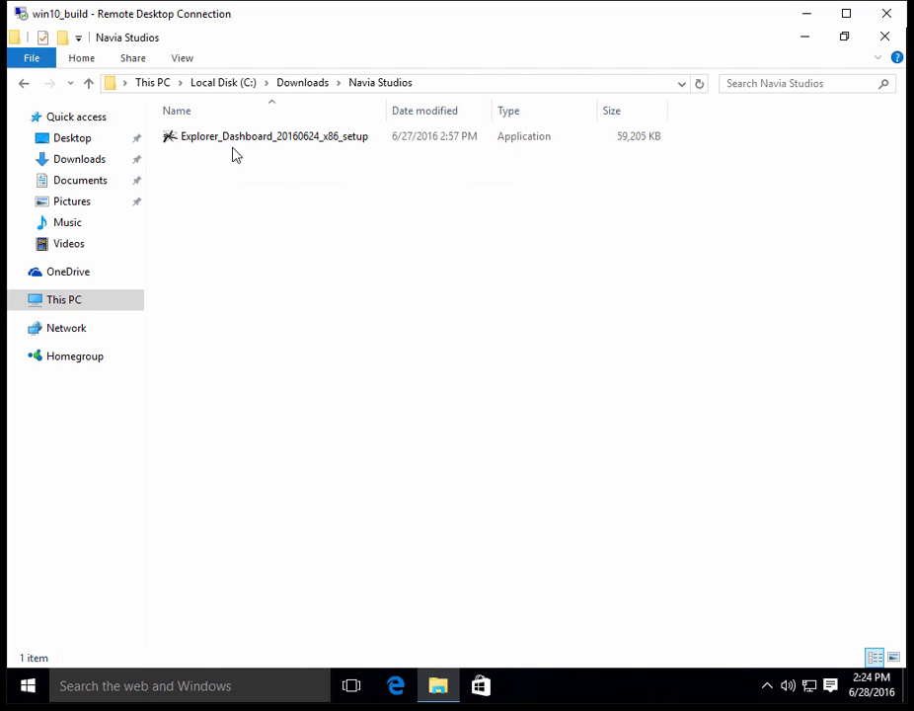
double_click(239, 143)
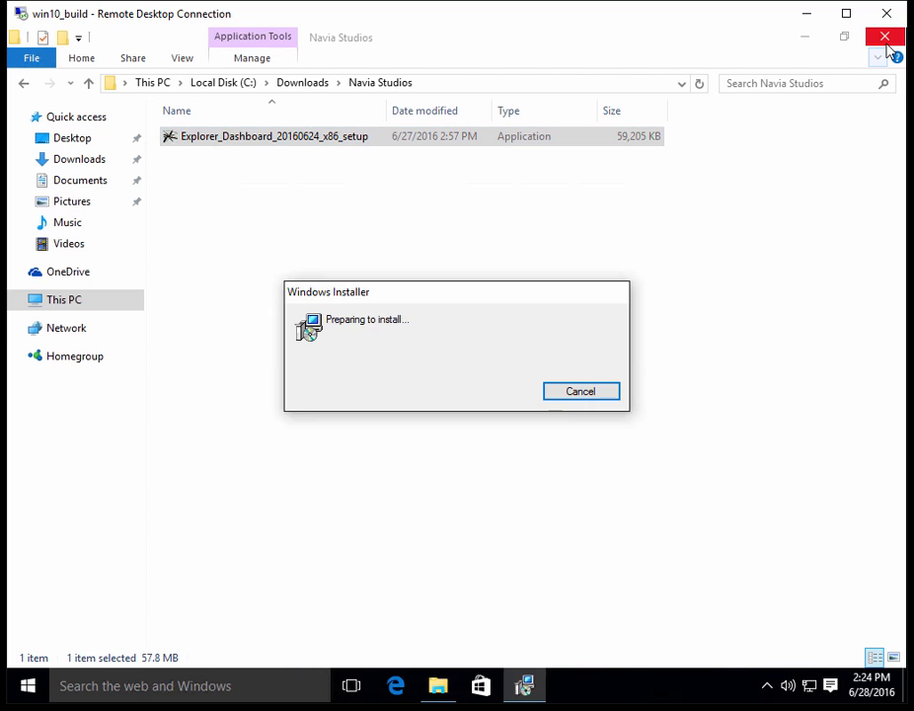
left_click(885, 39)
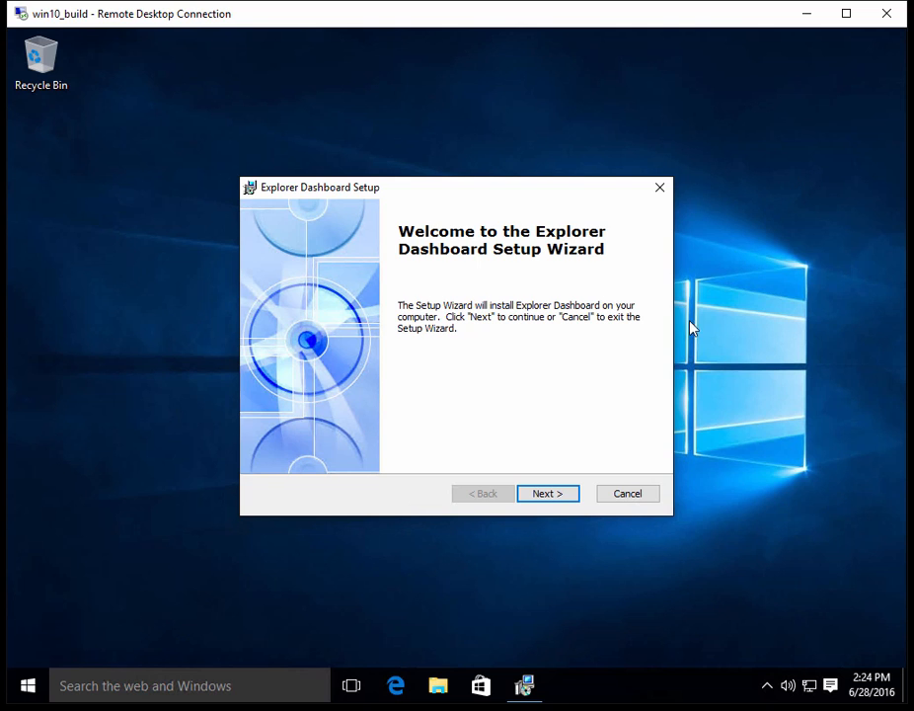
Proceed through the setup welcome page, review the End-User License Agreement to its end and accept its terms.
left_click(549, 494)
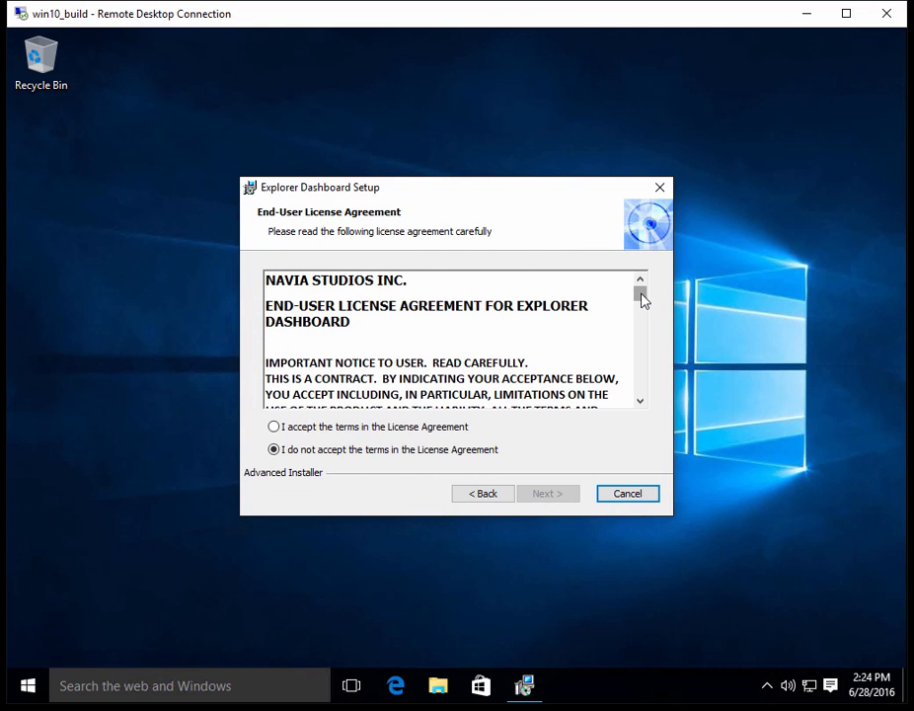
left_click_drag(642, 299, 644, 405)
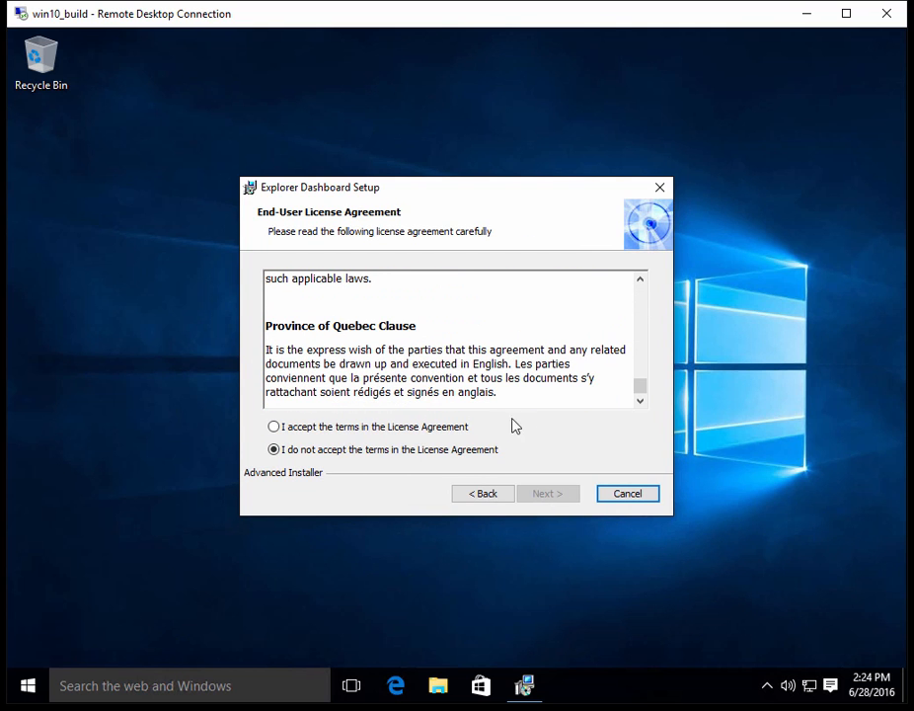
left_click(448, 428)
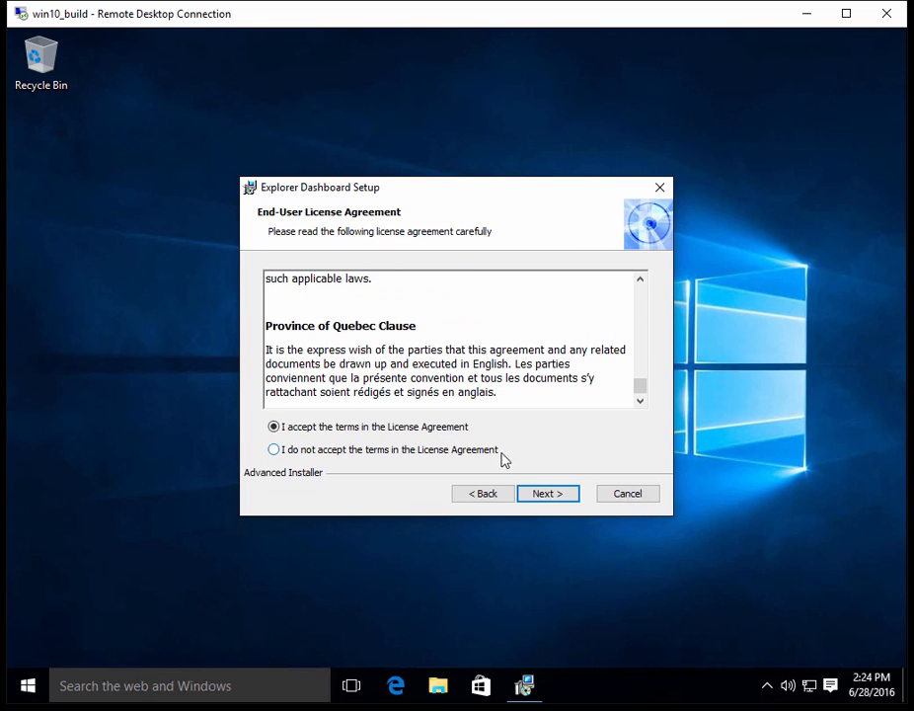
left_click(541, 496)
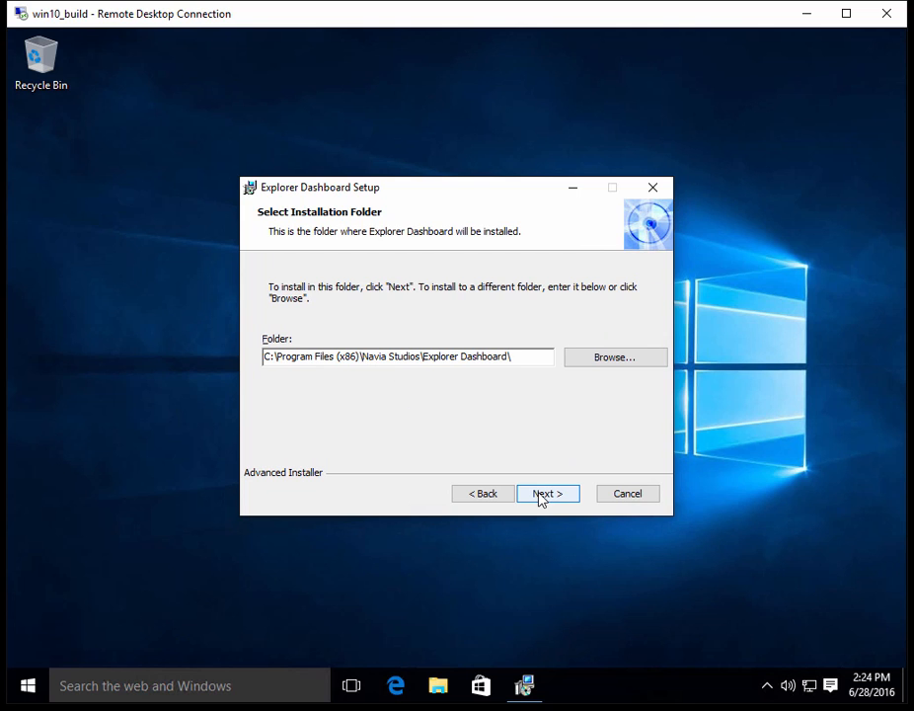
Install Explorer Dashboard in the default Navia Studios folder, allow the system changes and finish the wizard.
left_click(546, 494)
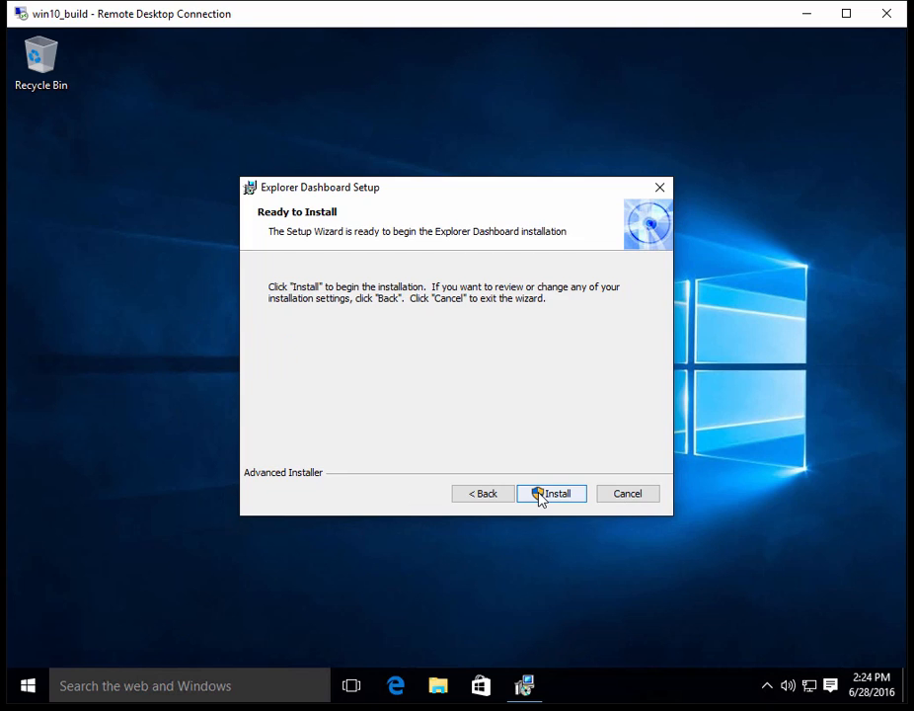
left_click(541, 495)
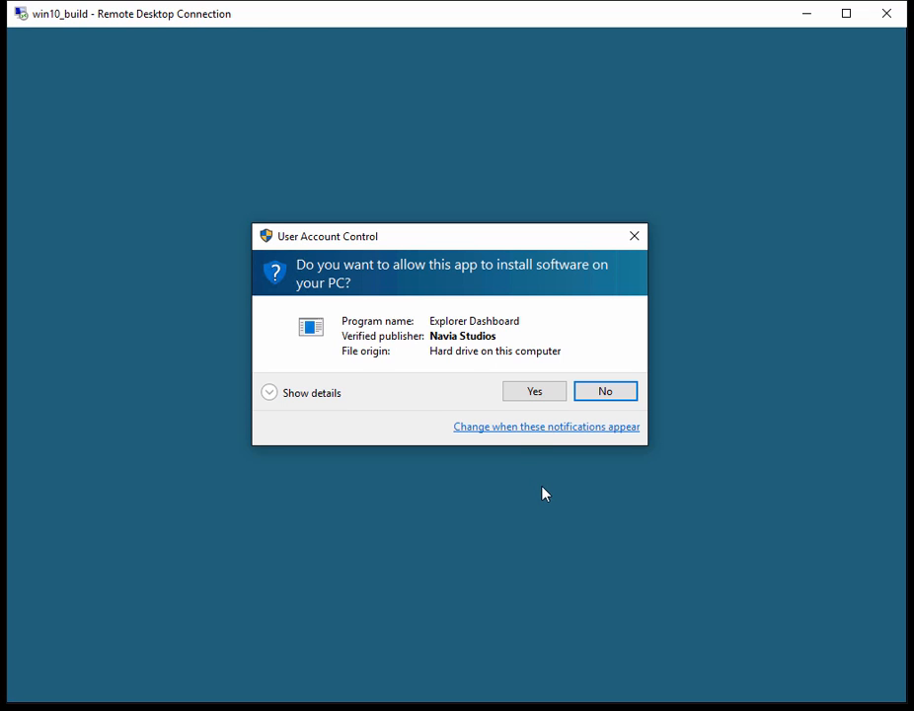
left_click(541, 389)
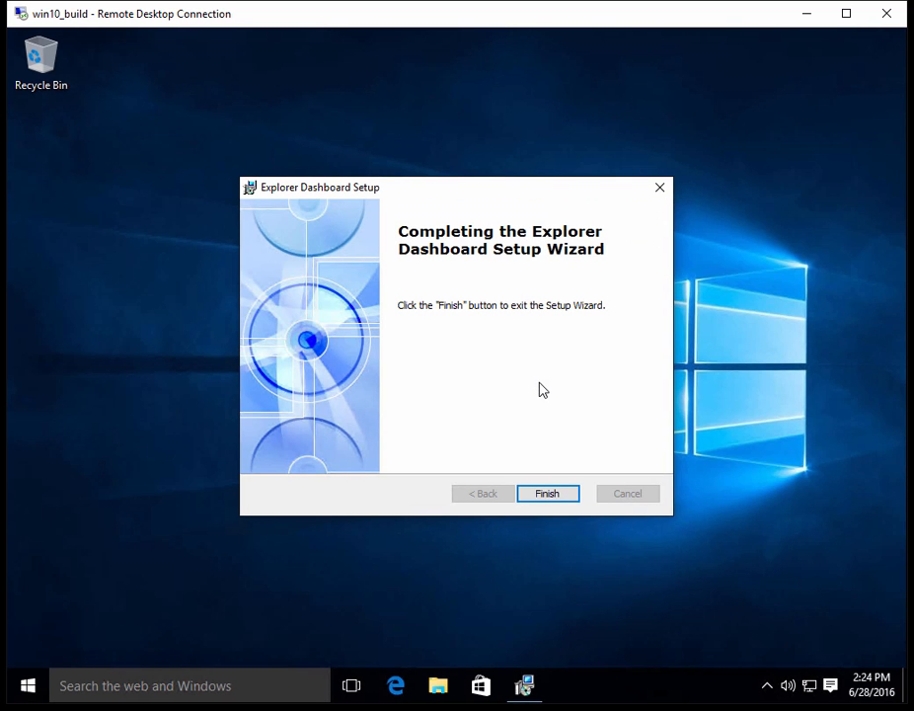
left_click(548, 493)
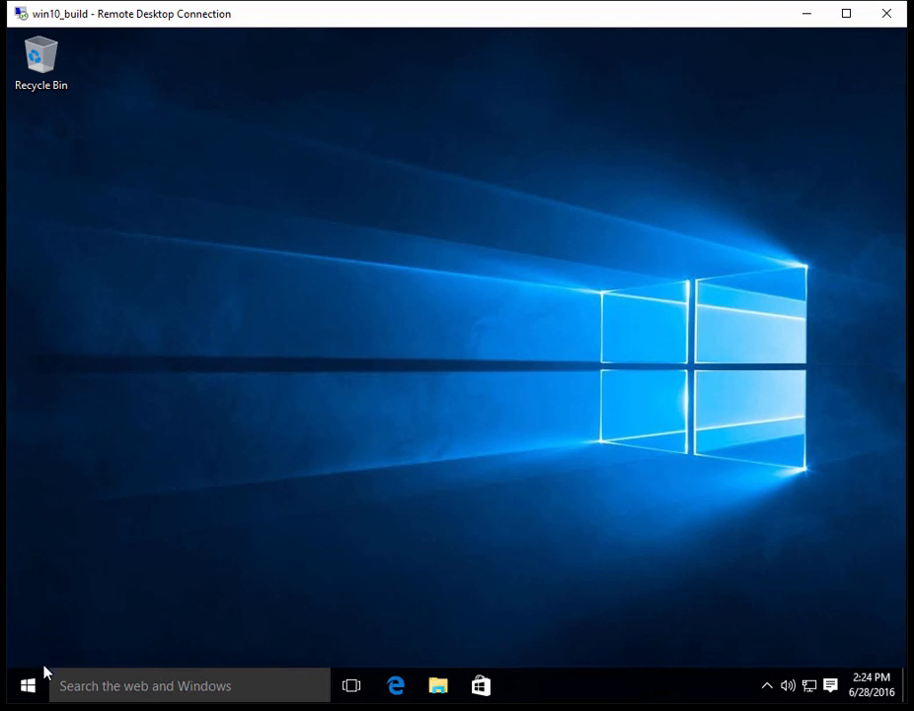
Open the User Guide from the Navia Studios group of installed apps, view it and close it.
left_click(31, 687)
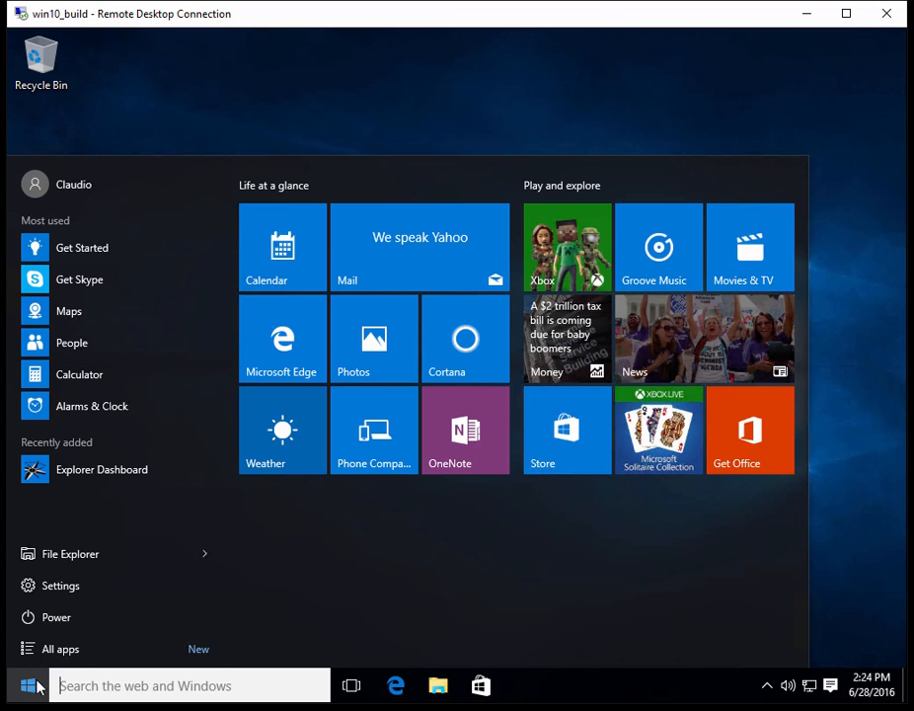
left_click(67, 652)
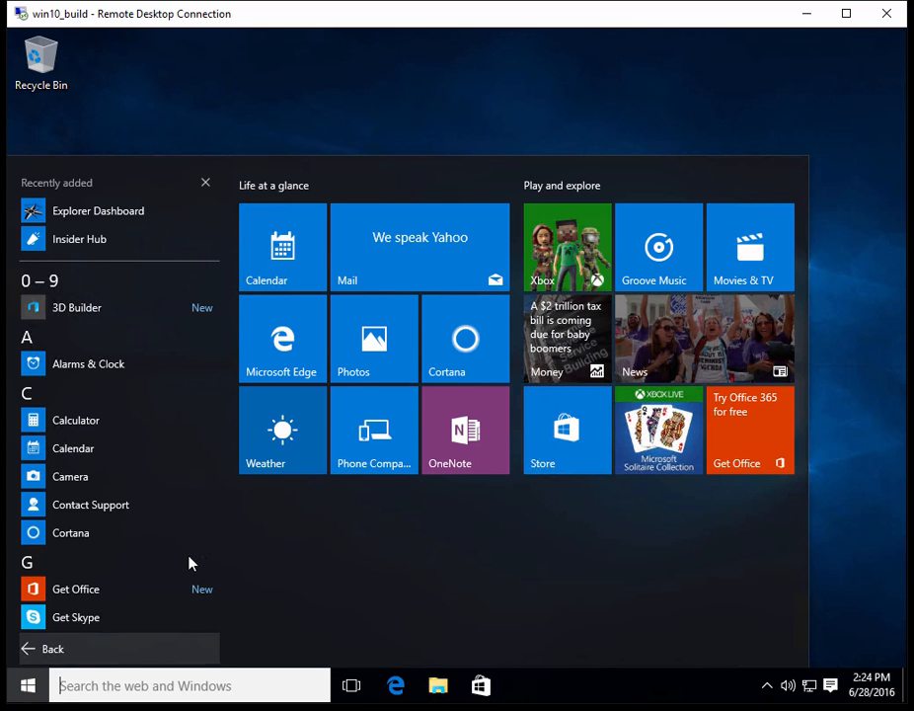
scroll(191, 561, "down", 6)
scroll(190, 561, "down", 2)
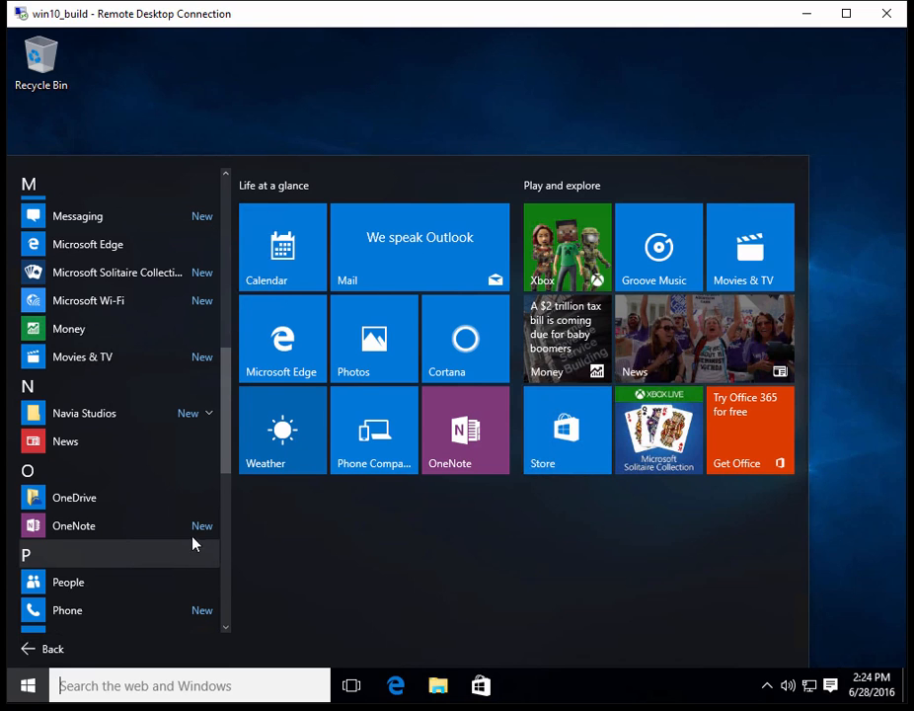
left_click(210, 417)
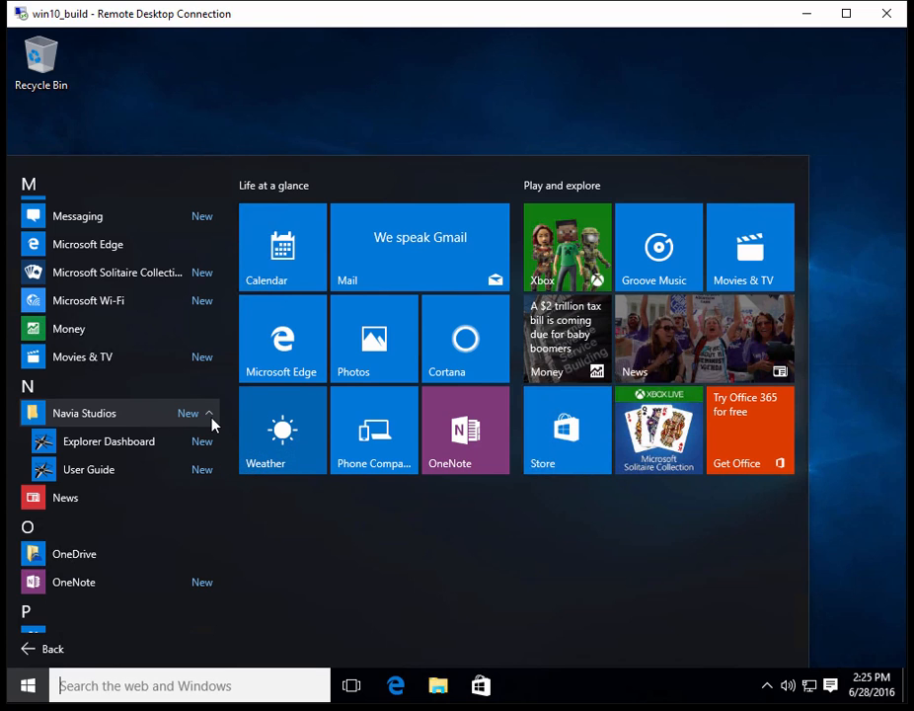
left_click(120, 473)
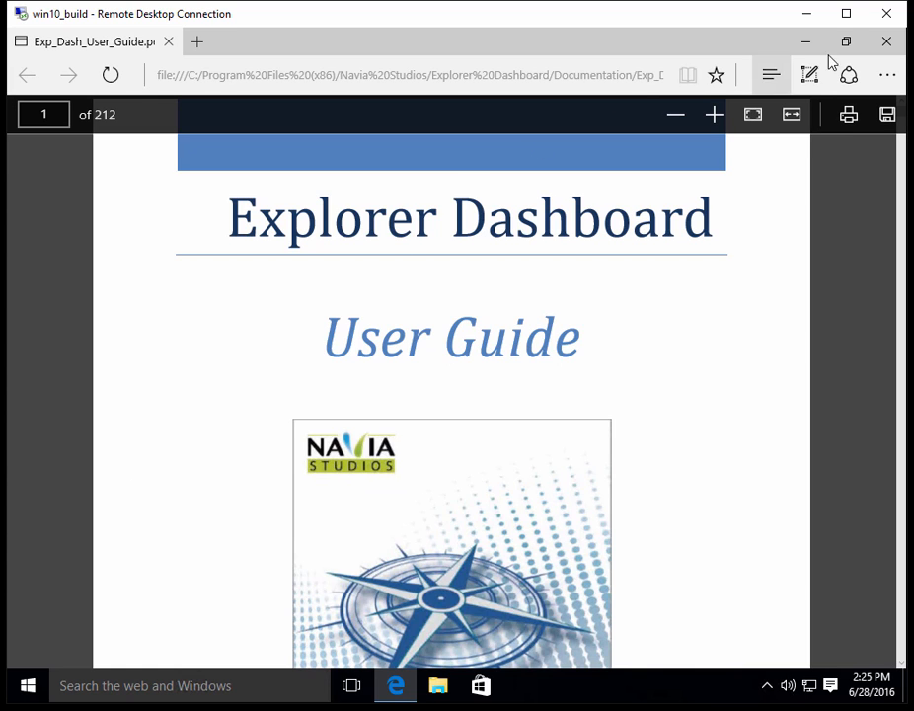
left_click(888, 44)
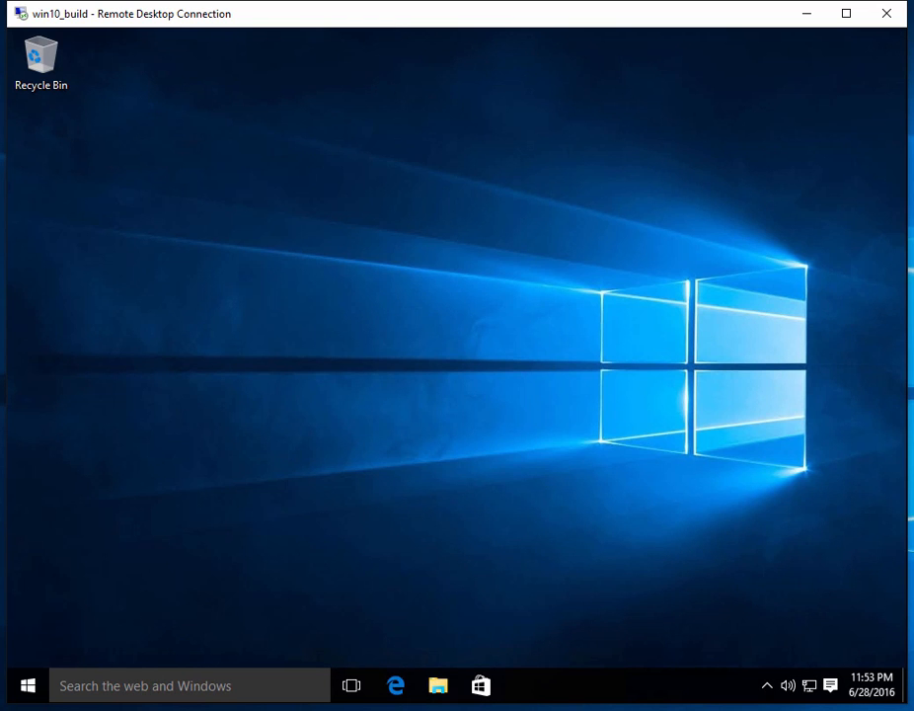
Launch the newly installed Explorer Dashboard and check which systems are available for monitoring.
left_click(35, 694)
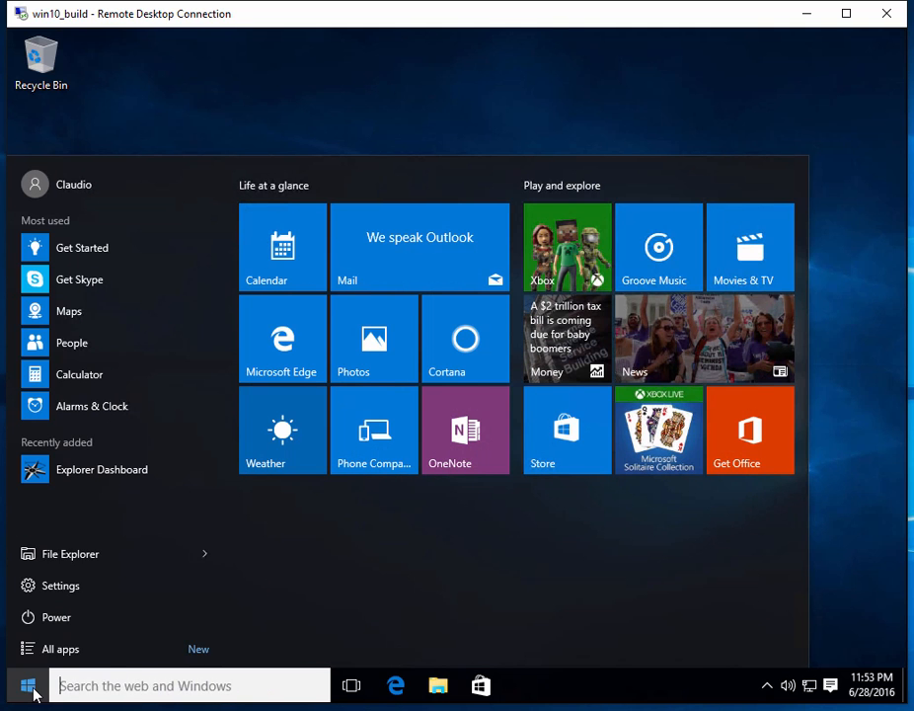
left_click(102, 470)
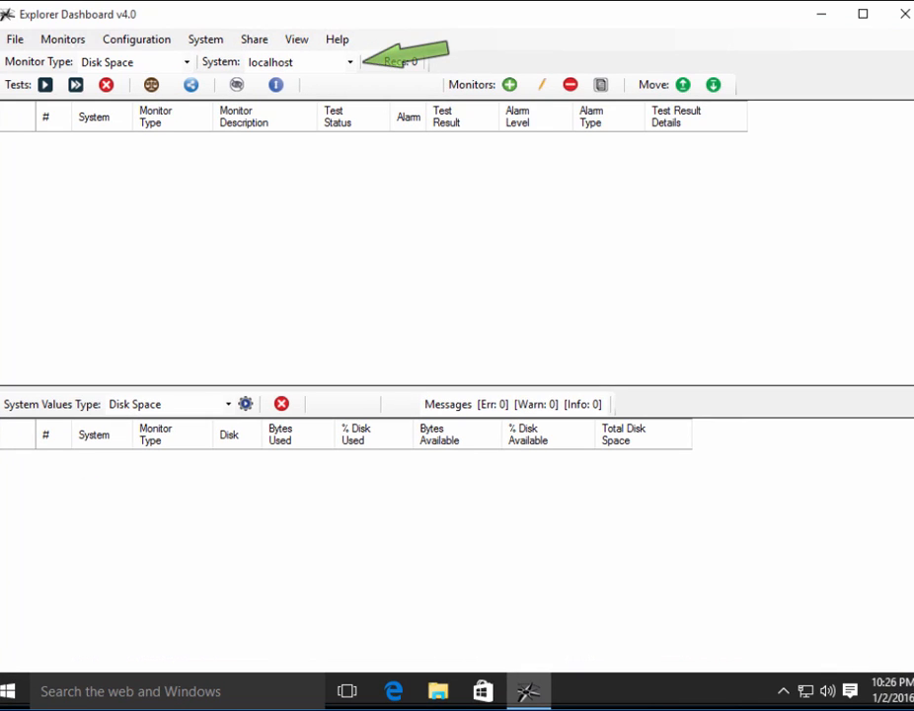
left_click(350, 63)
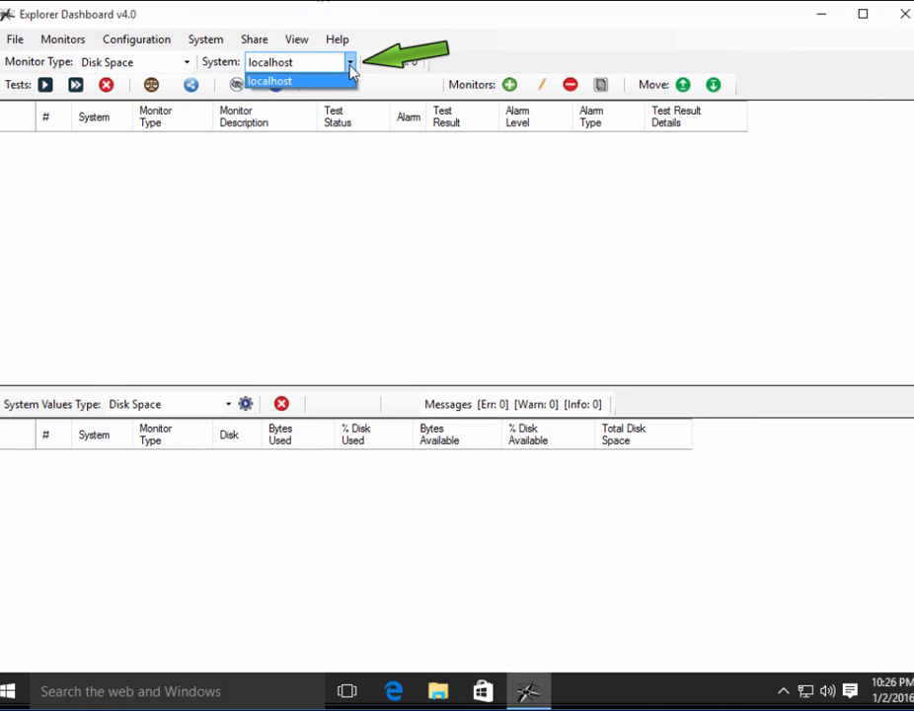
left_click(351, 63)
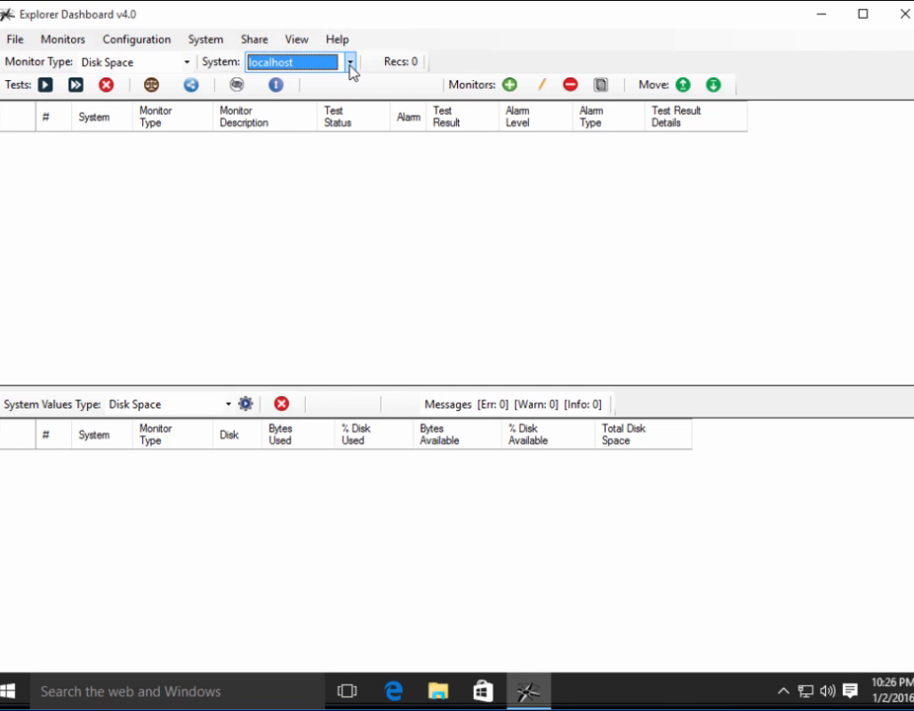
Load the localhost system values for Disk Space and for Environment Vars.
left_click(246, 404)
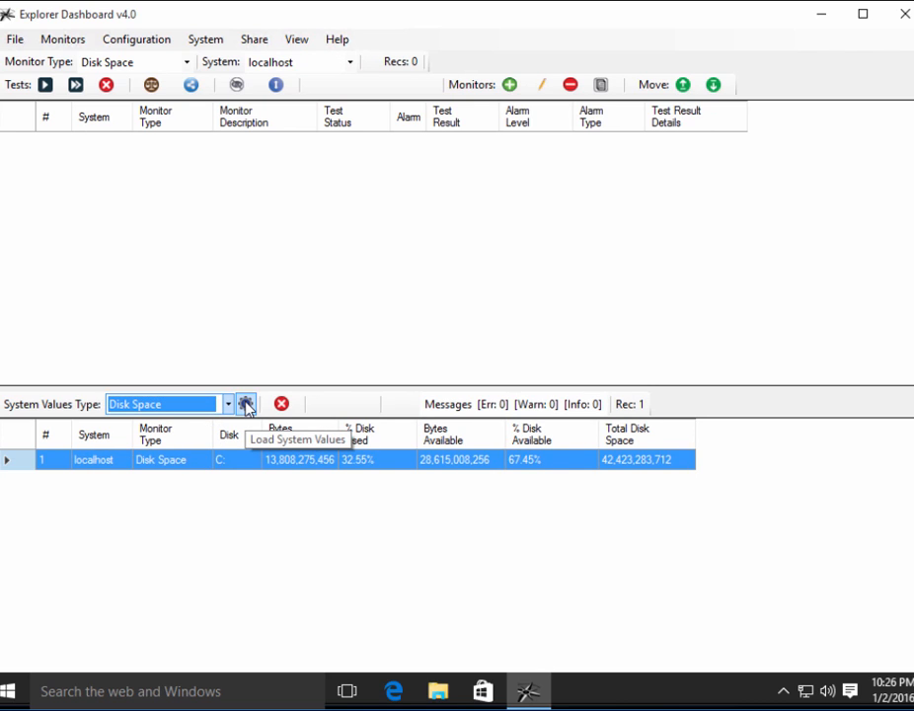
left_click(228, 406)
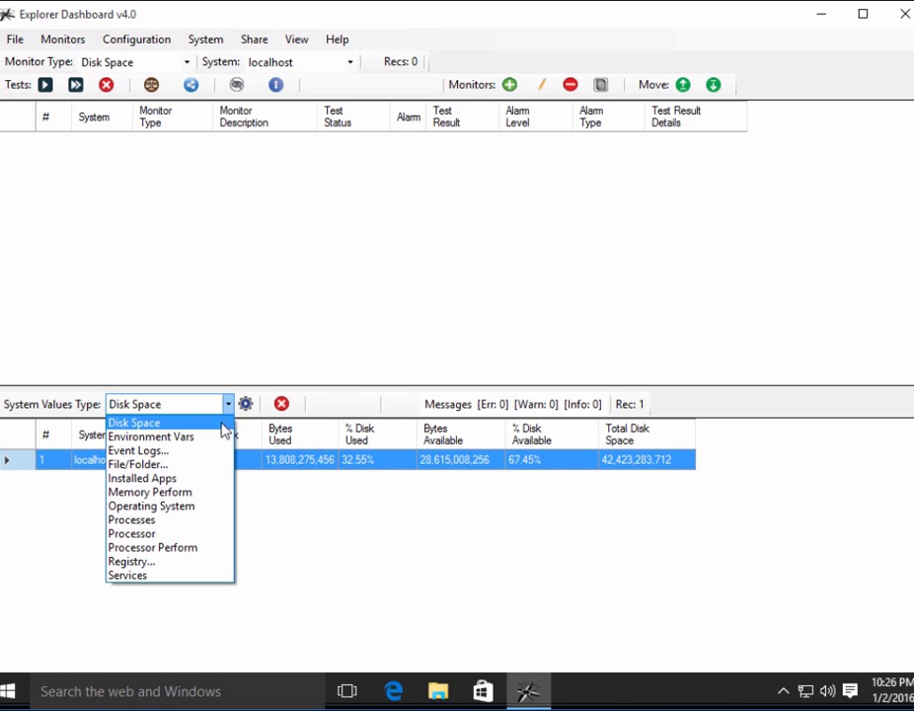
left_click(216, 440)
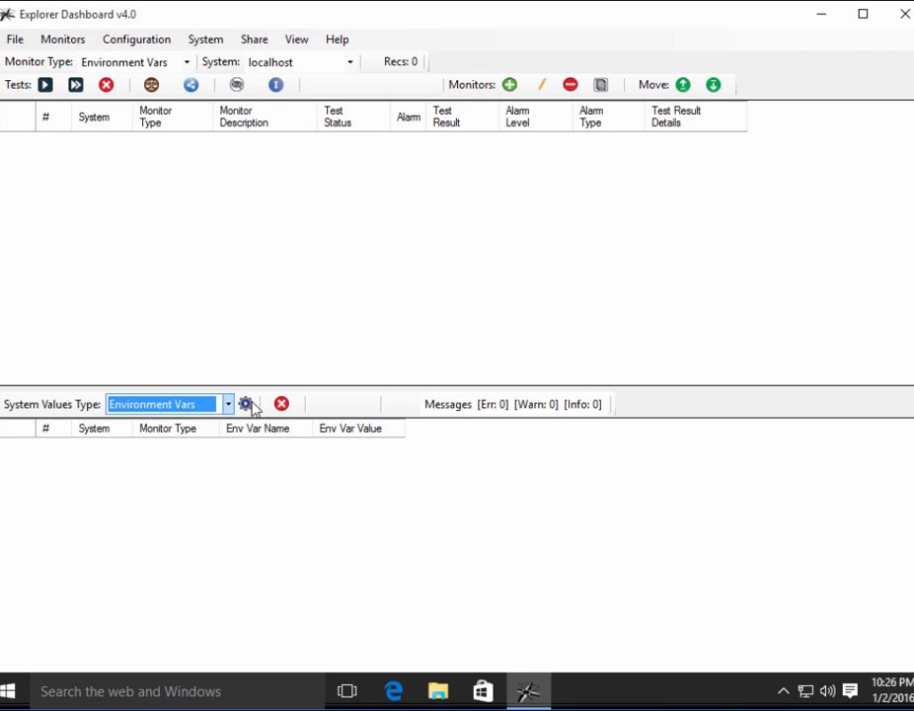
left_click(246, 404)
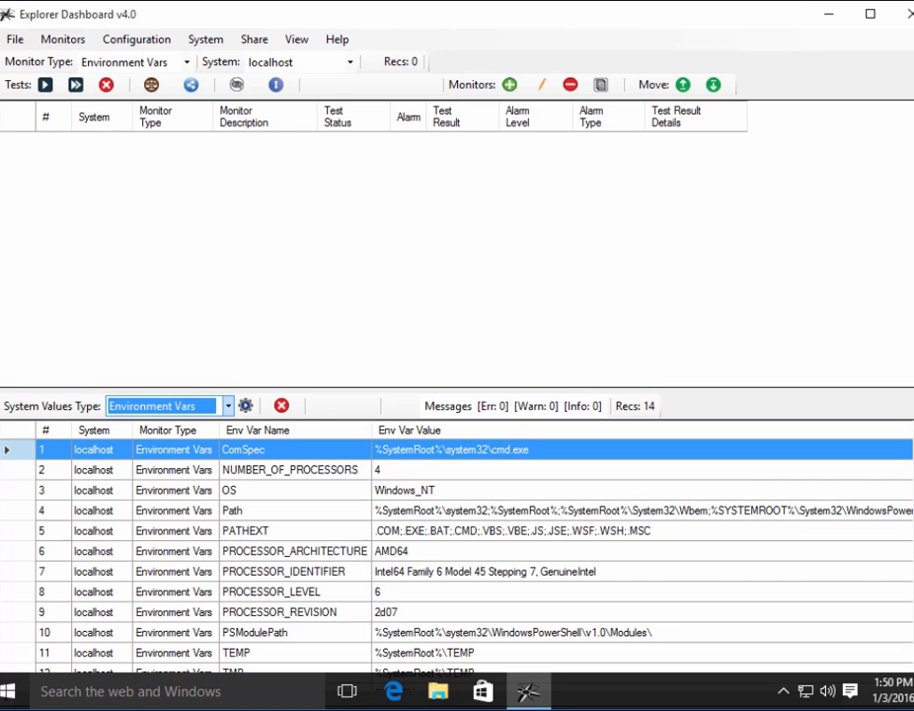
In a maximized window, start a new host system configuration with name svr2012_01 and description "Win Server 2012 - Test VM".
left_click(871, 14)
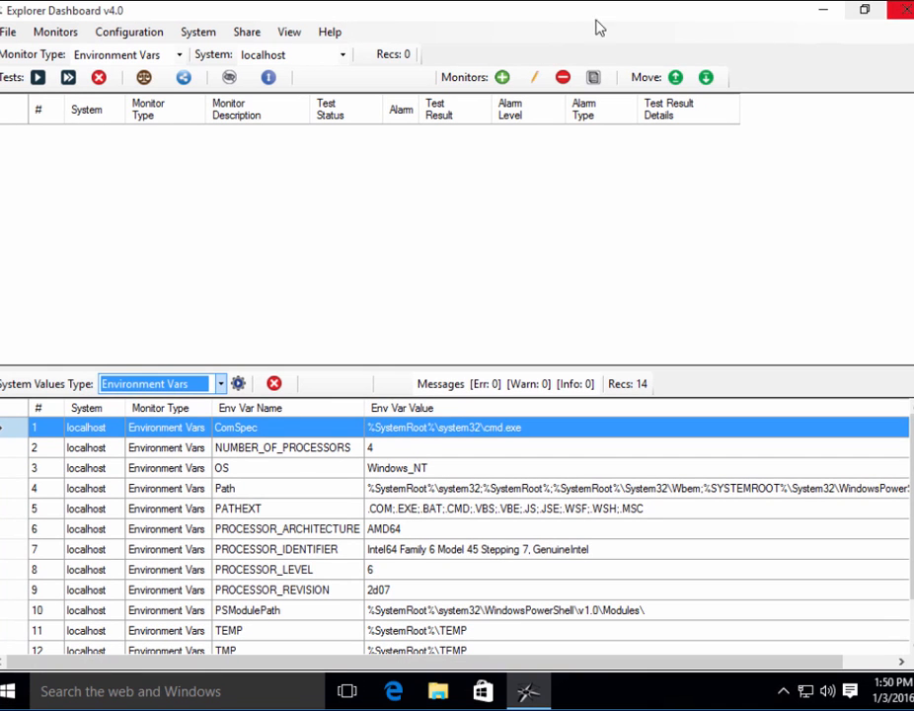
left_click(138, 34)
left_click(139, 54)
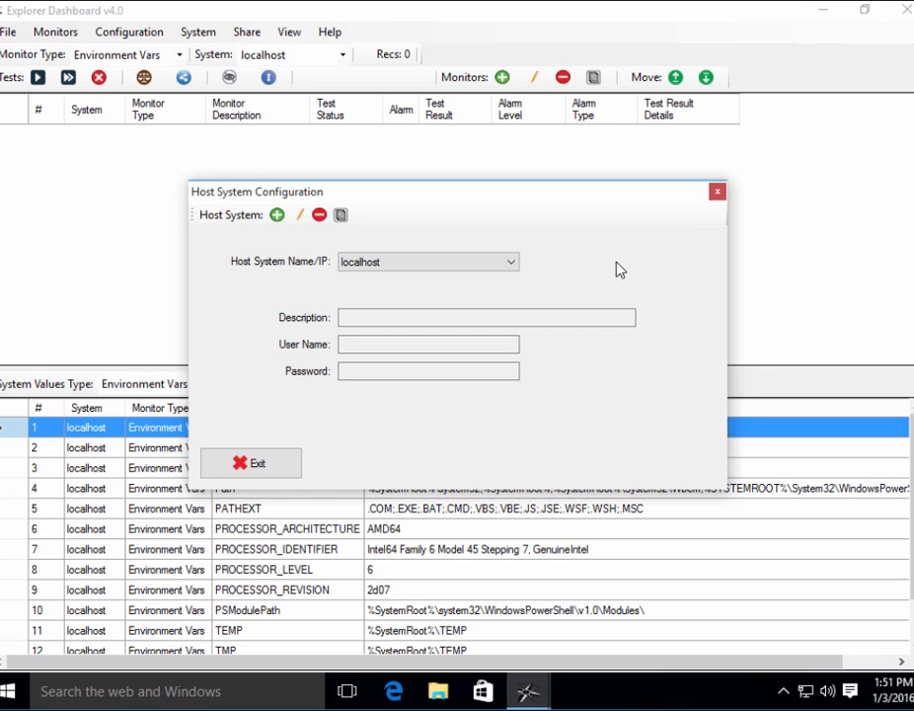
left_click(277, 216)
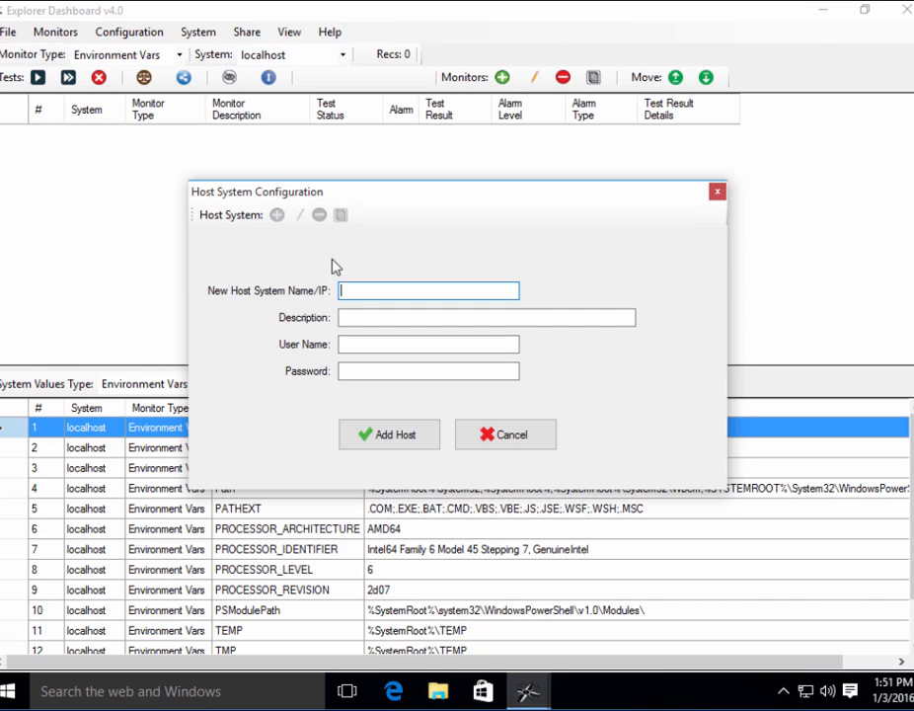
type("svr2012_")
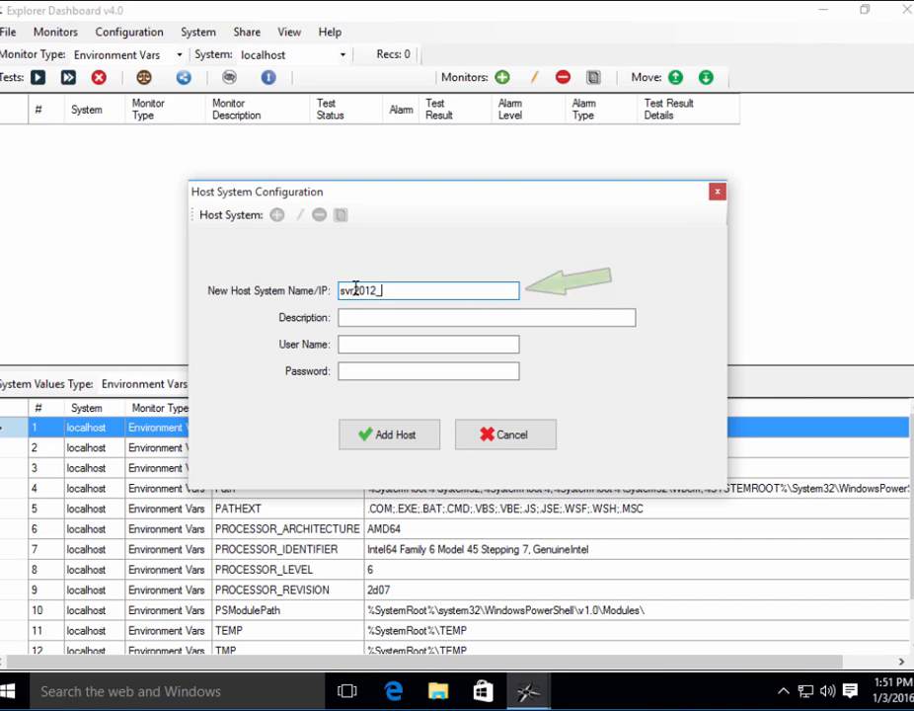
type("01")
key("Tab")
type("W")
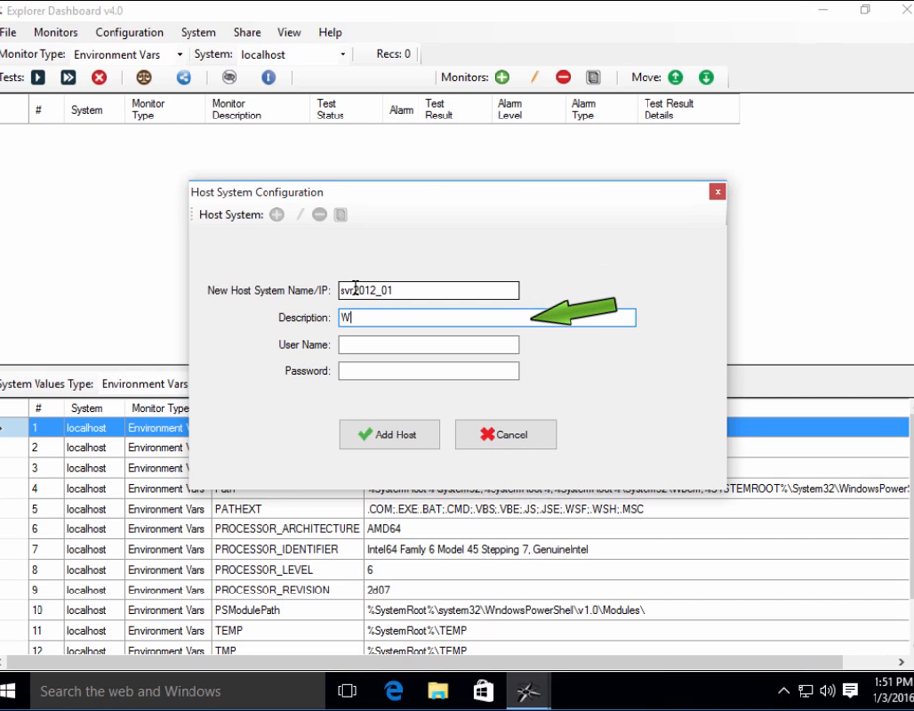
type("in Server 20")
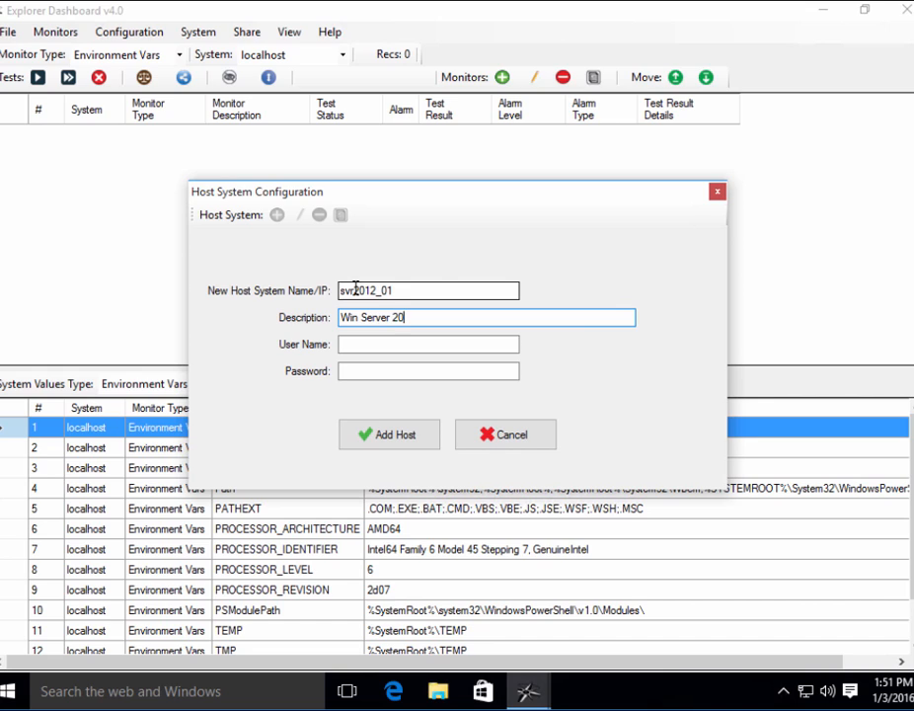
type("12 - Test VM")
key("Tab")
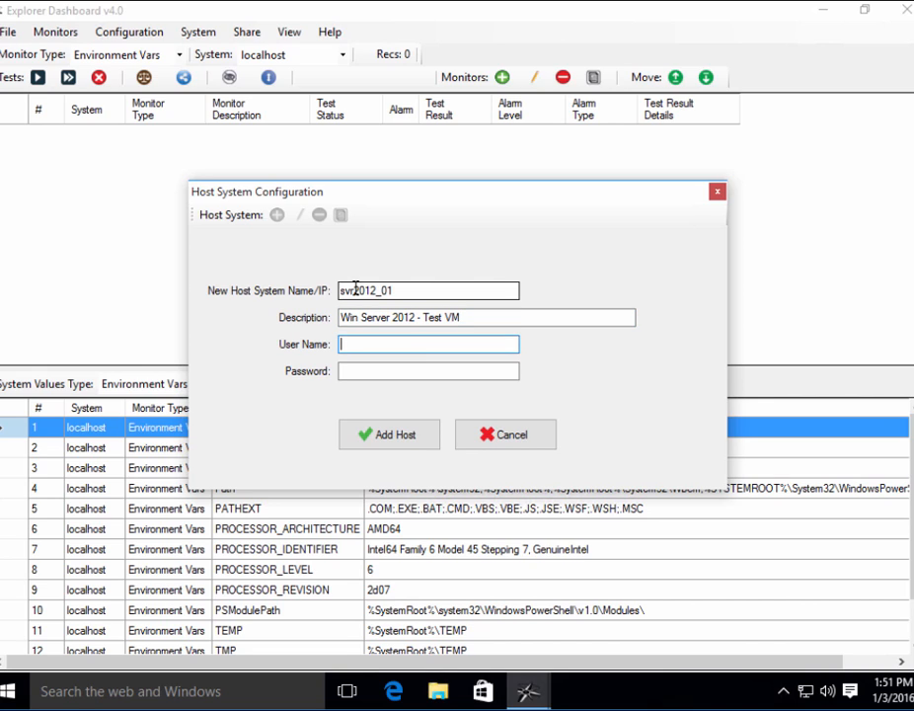
Enter user name user1 and the account password for the new host, add it, and close the host configuration.
type("user1")
key("Tab")
type("*")
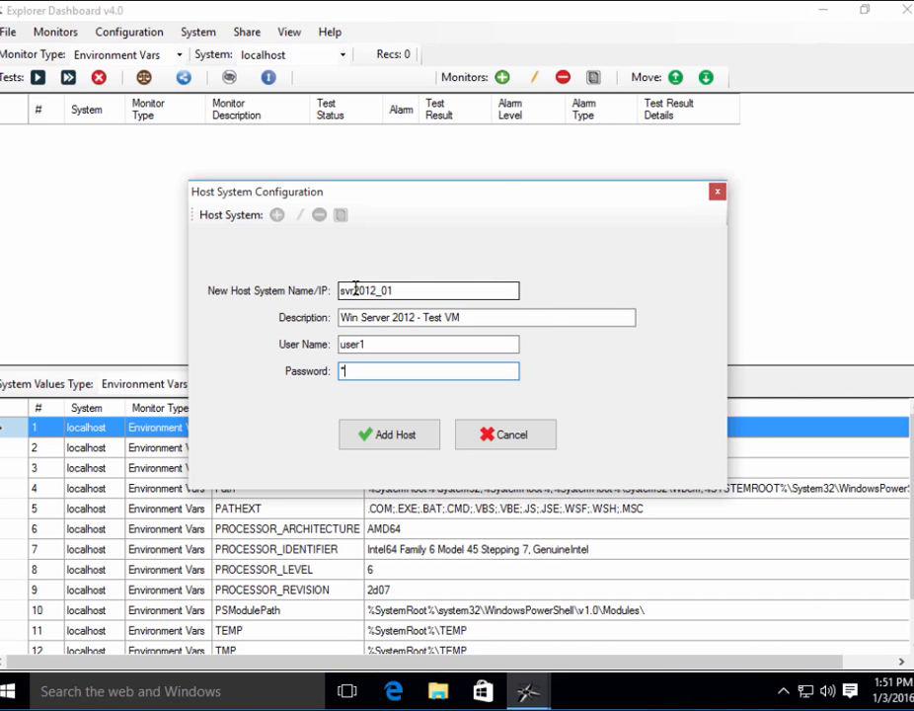
type("*****")
left_click(374, 435)
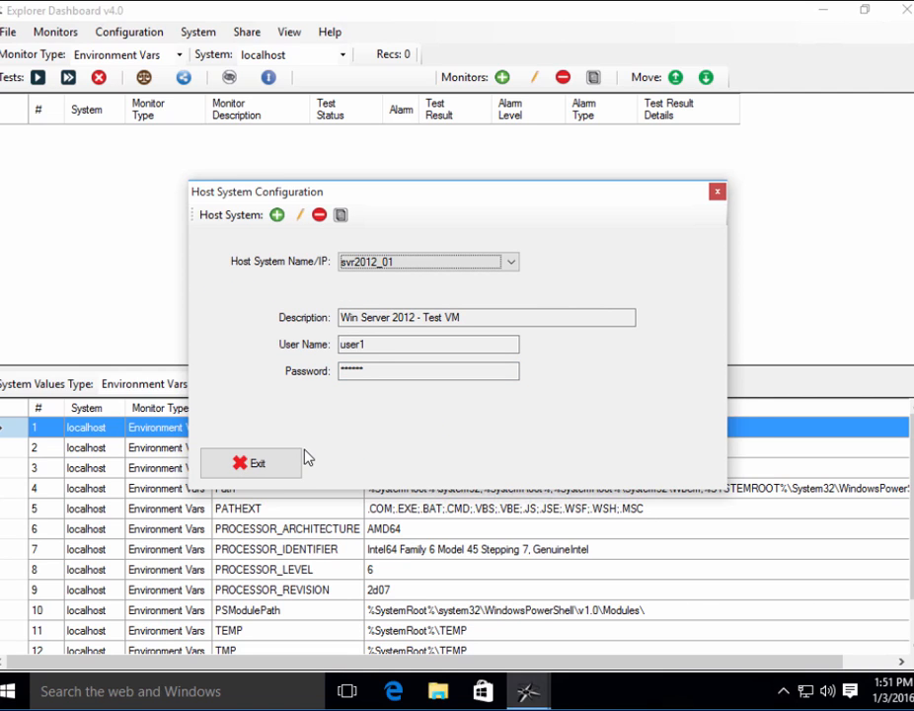
left_click(281, 461)
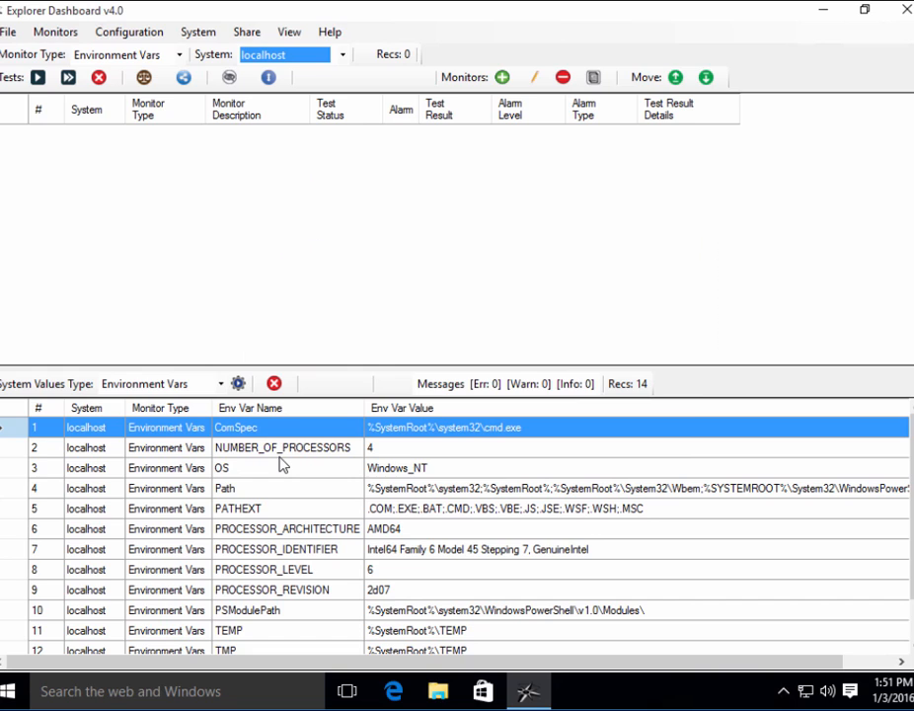
Select svr2012_01 as the system and try to load its Disk Space system values.
left_click(343, 56)
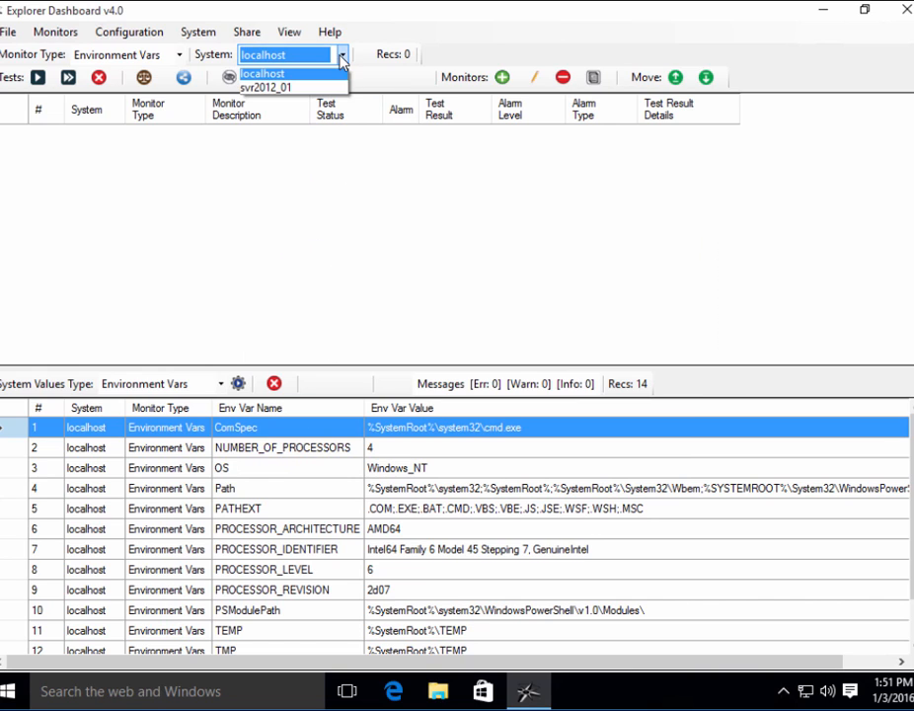
left_click(331, 87)
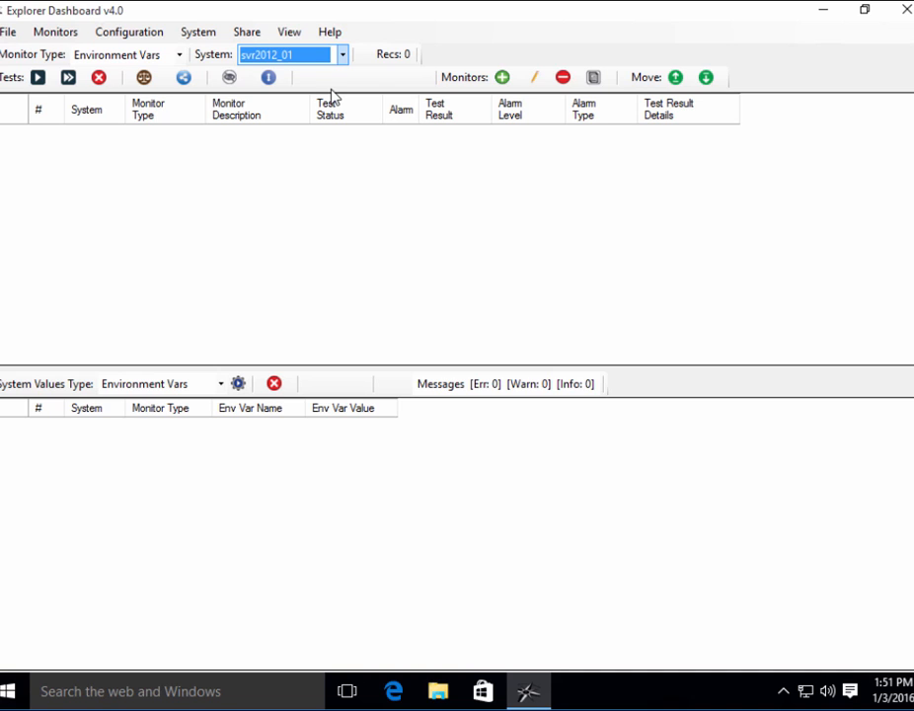
left_click(221, 381)
left_click(204, 408)
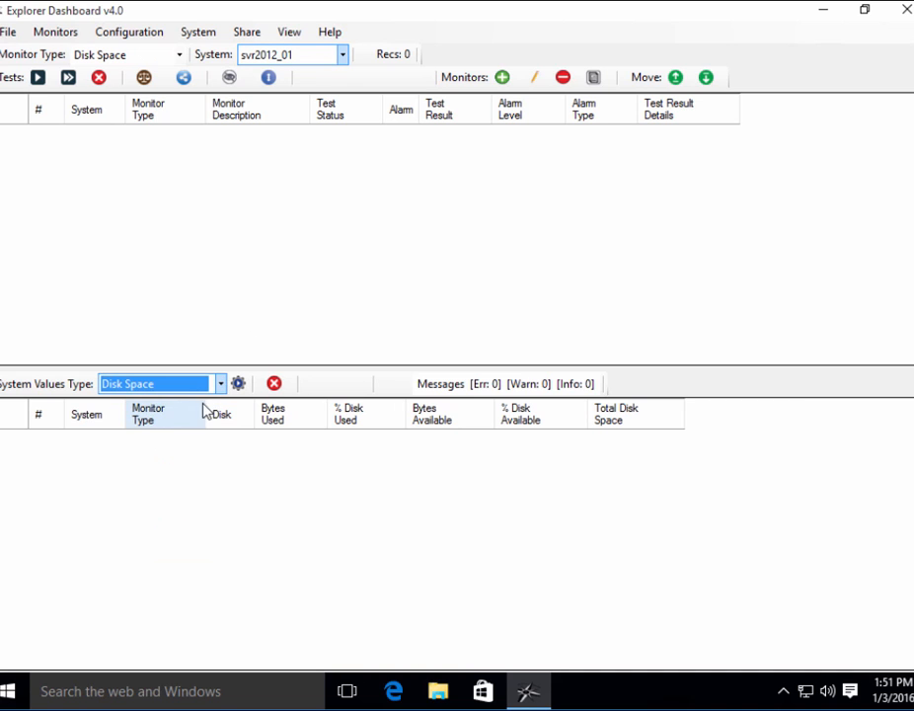
left_click(243, 387)
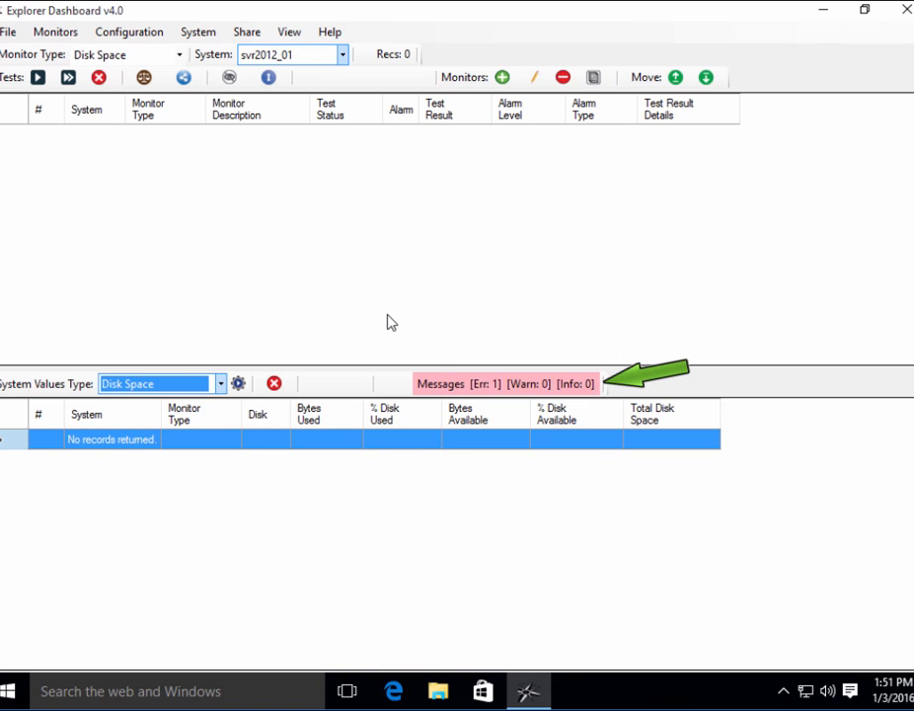
Open the system messages in a maximized window and read the full Disk Space loading error for svr2012_01.
left_click(453, 384)
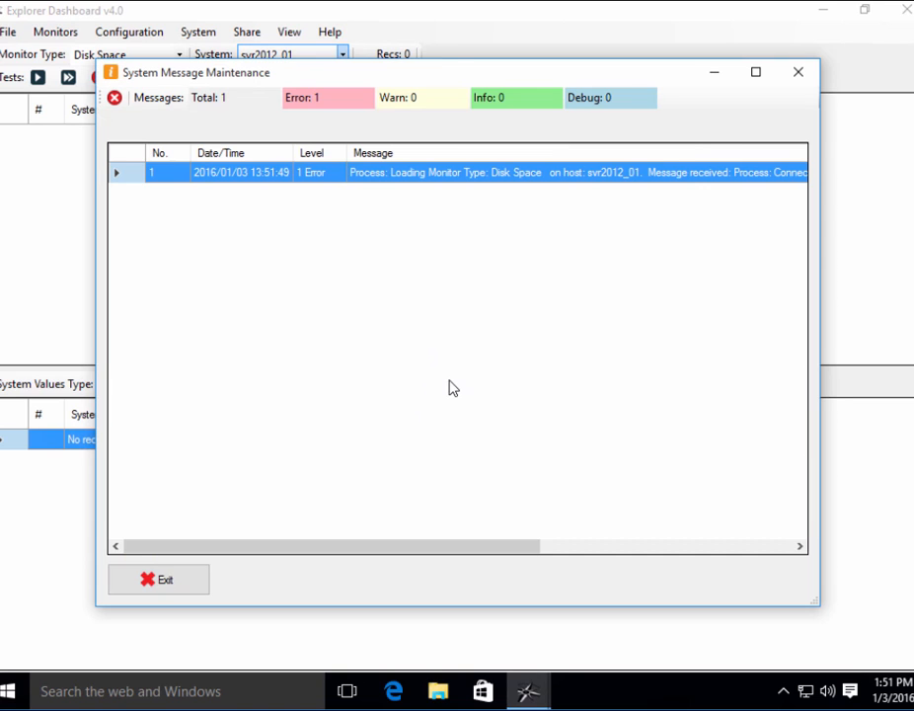
left_click(757, 73)
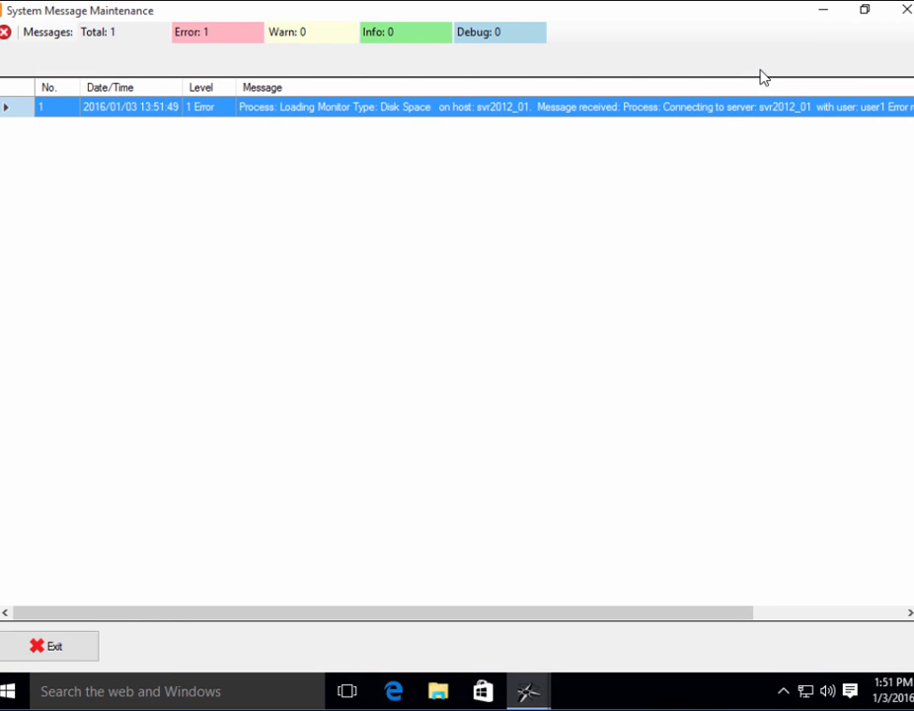
left_click_drag(662, 613, 865, 636)
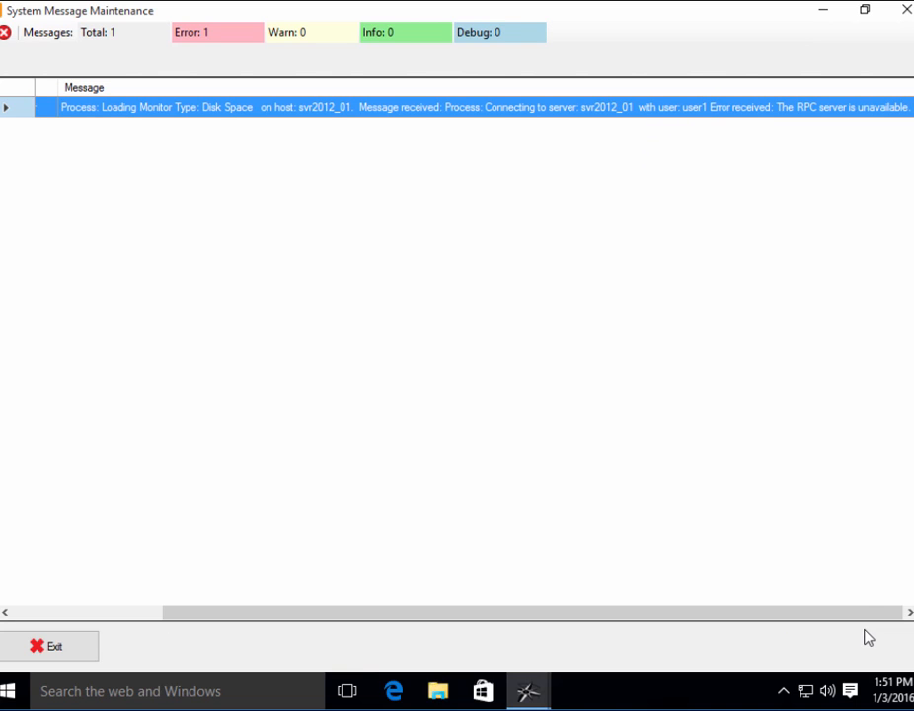
left_click_drag(865, 614, 493, 615)
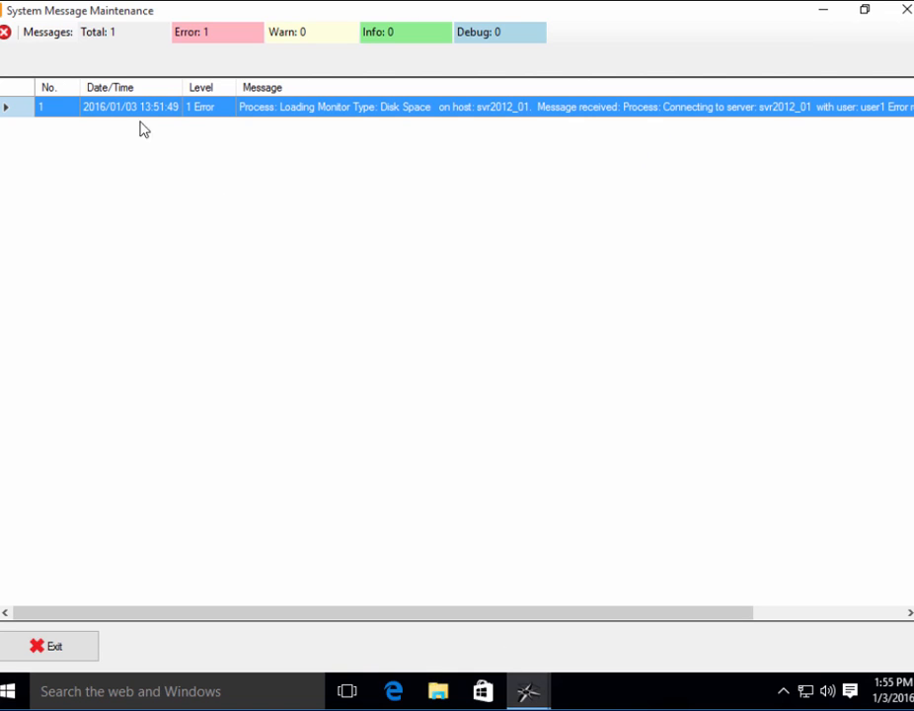
Delete all system messages and close the message maintenance window.
left_click(6, 35)
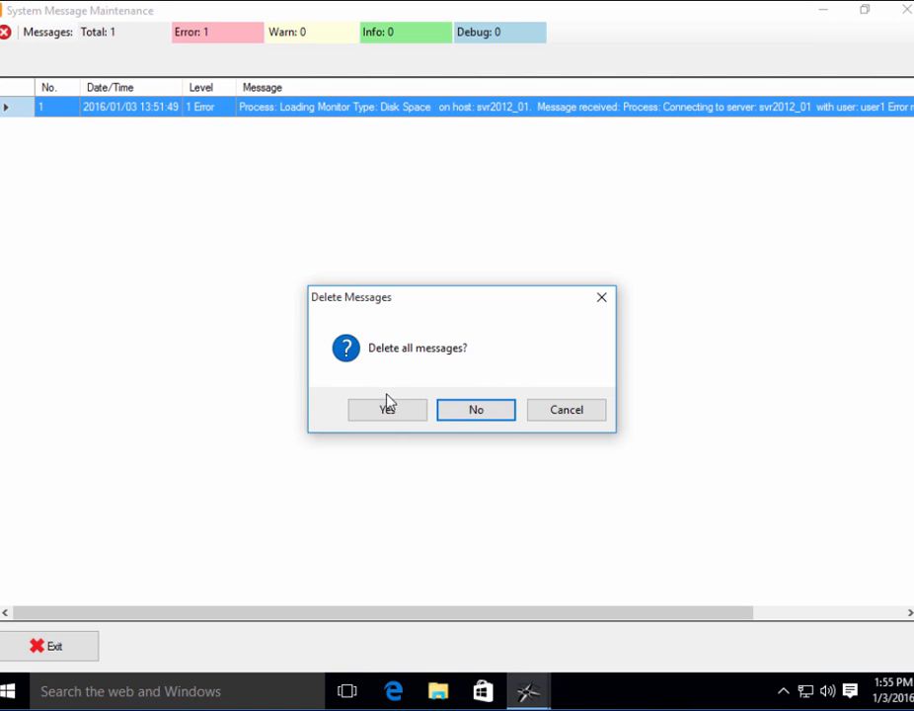
left_click(387, 411)
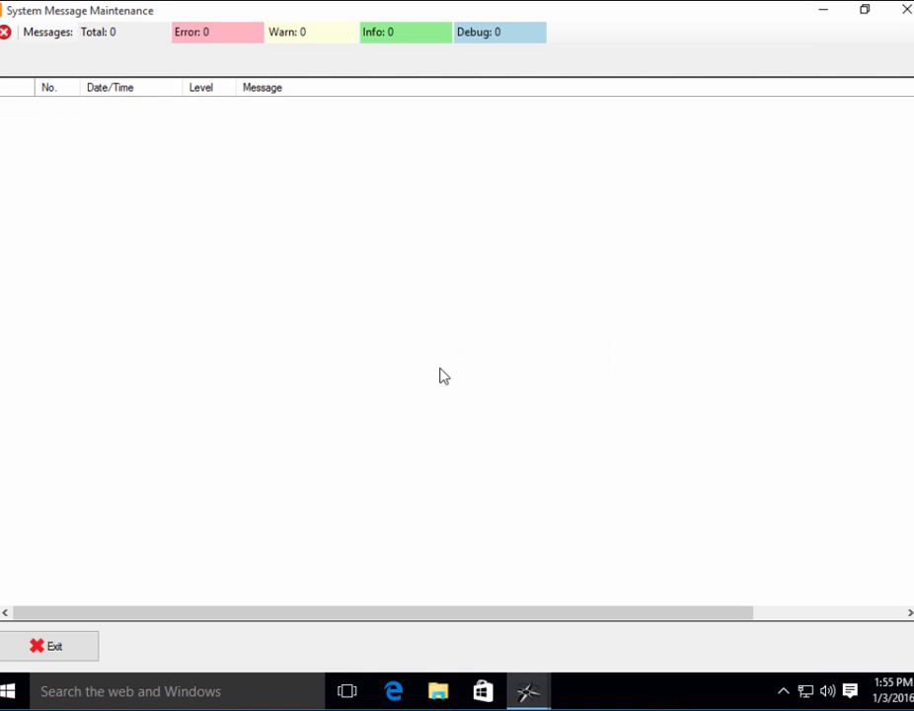
left_click(906, 10)
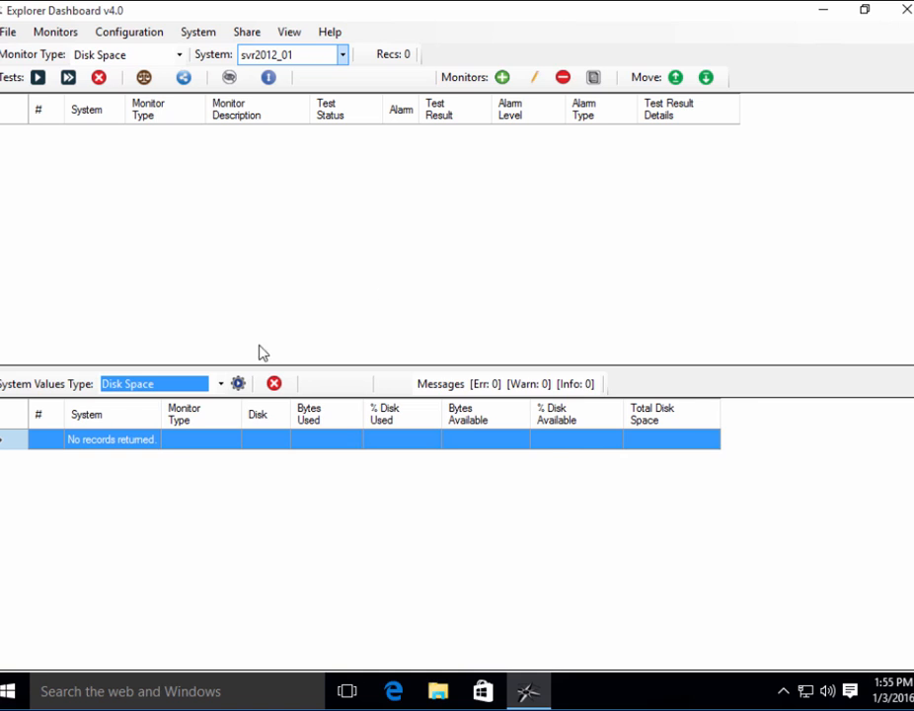
Retry loading the Disk Space values of svr2012_01 and read the full text of the new error message.
left_click(238, 384)
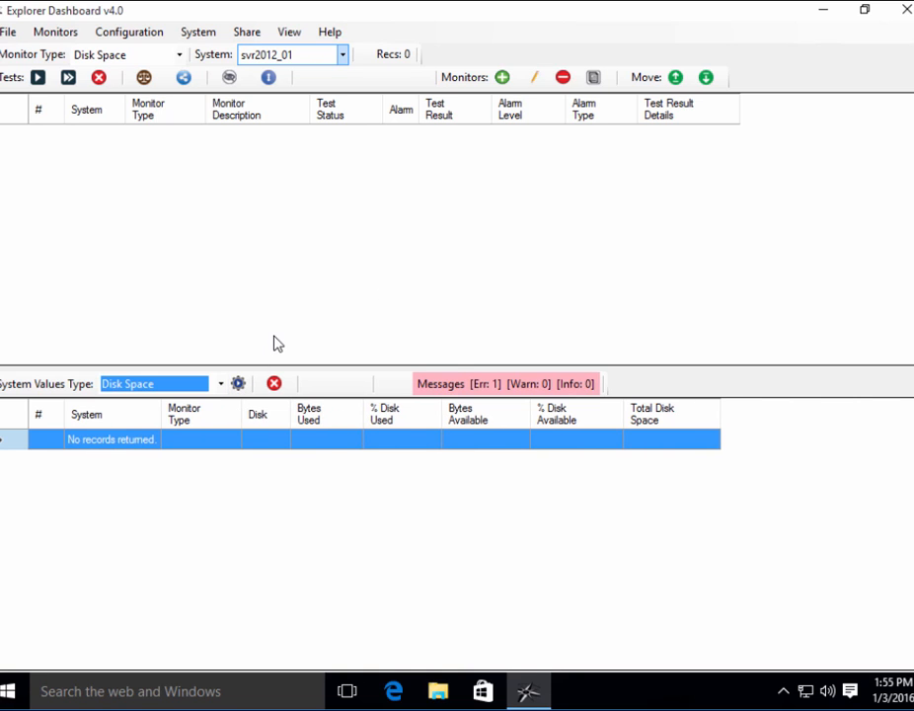
left_click(471, 385)
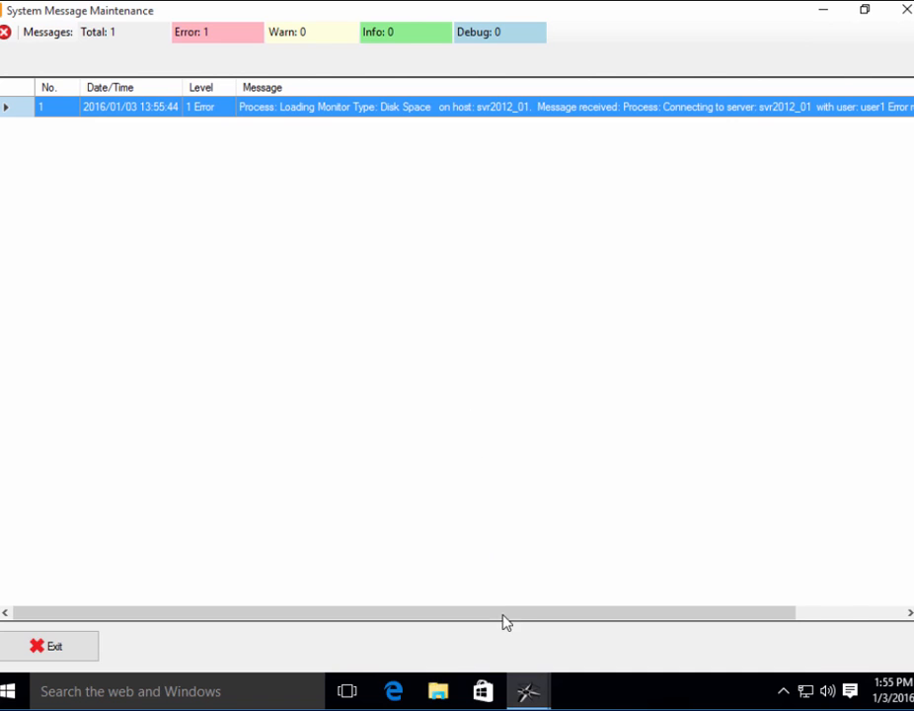
left_click_drag(513, 622, 691, 624)
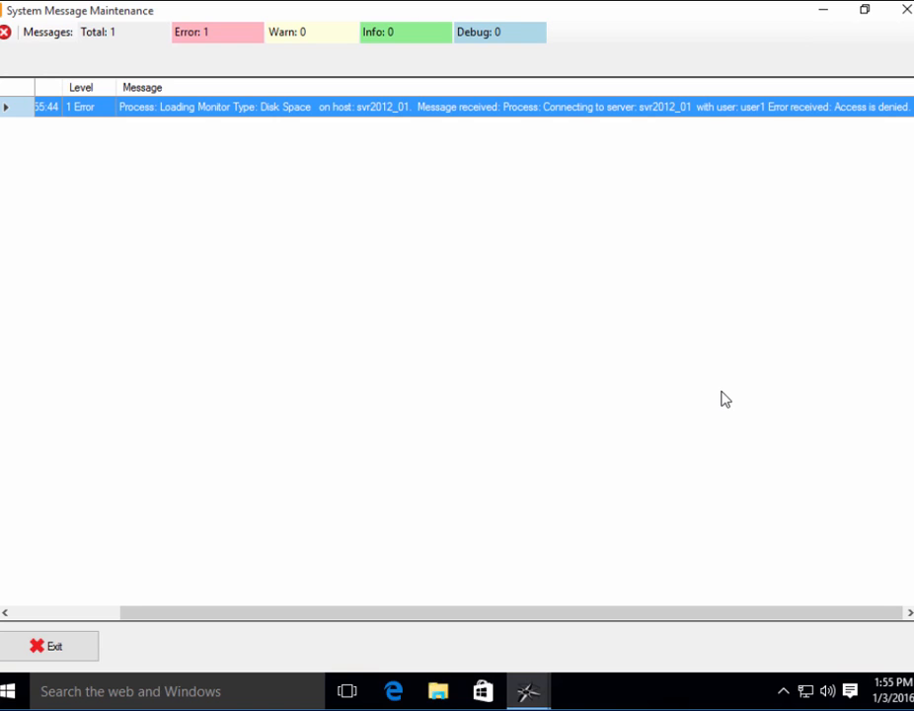
left_click_drag(722, 392, 539, 384)
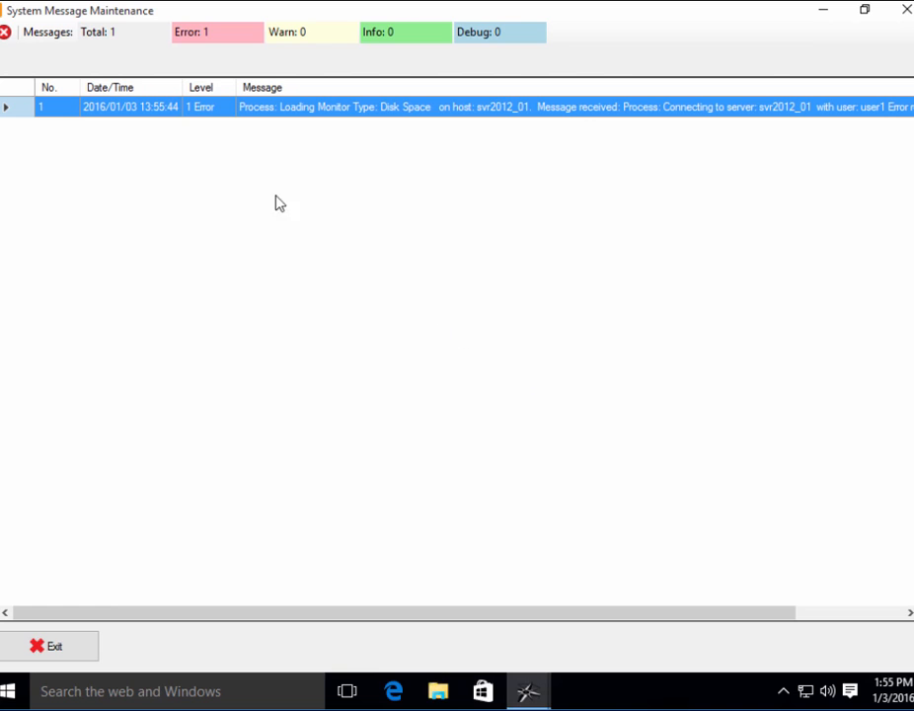
Clear the message list of the second connection error and return to the dashboard.
left_click(8, 33)
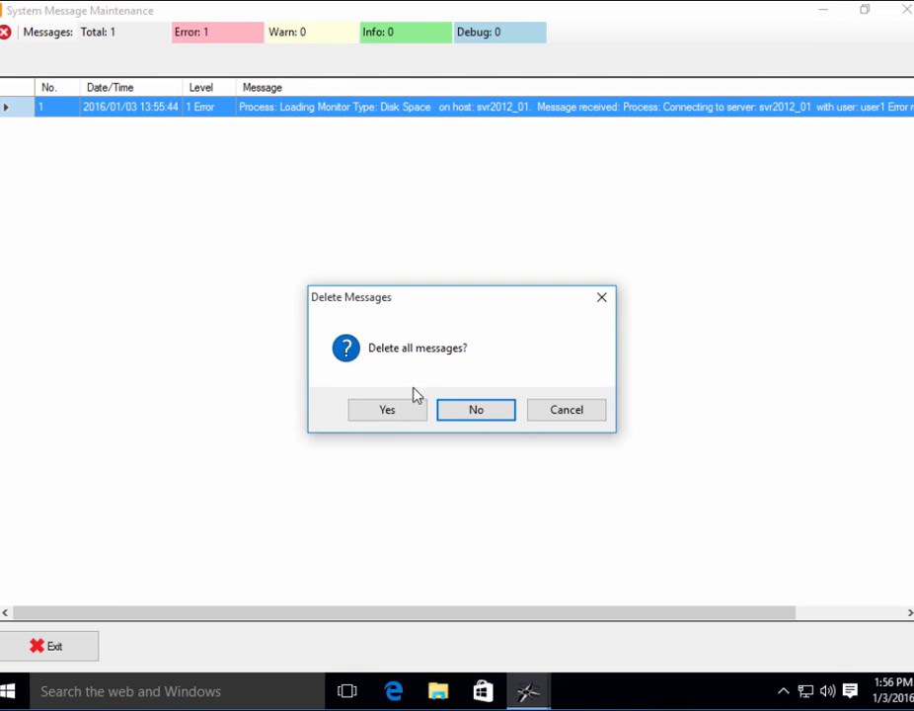
left_click(404, 414)
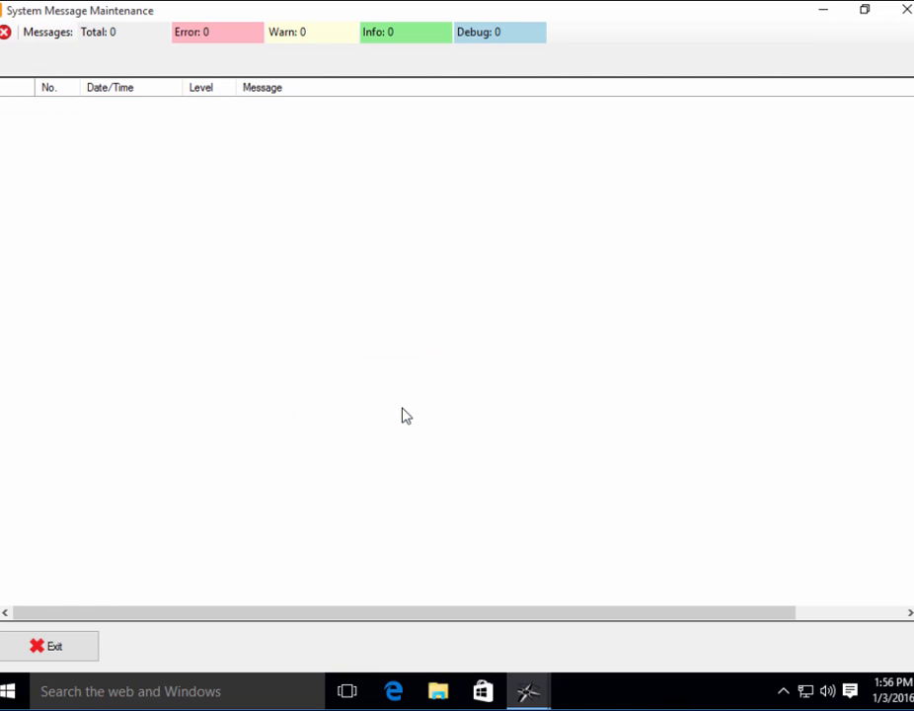
left_click(906, 10)
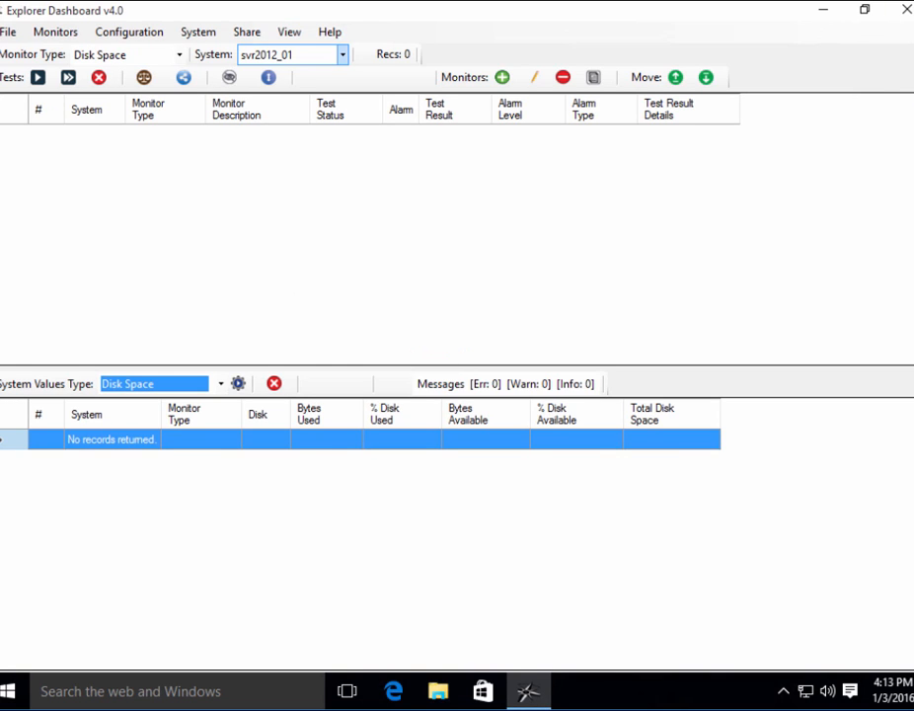
Open the User Guide from the Navia Studios app group and go to Appendix F on troubleshooting WMI connections to remote servers.
left_click(14, 695)
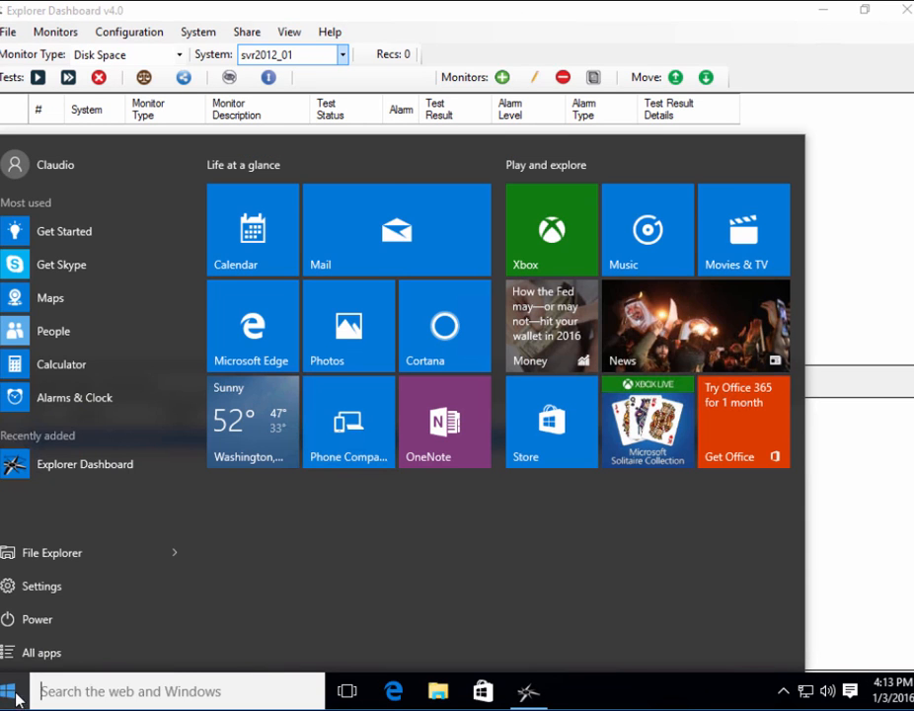
left_click(32, 653)
scroll(124, 563, "down", 3)
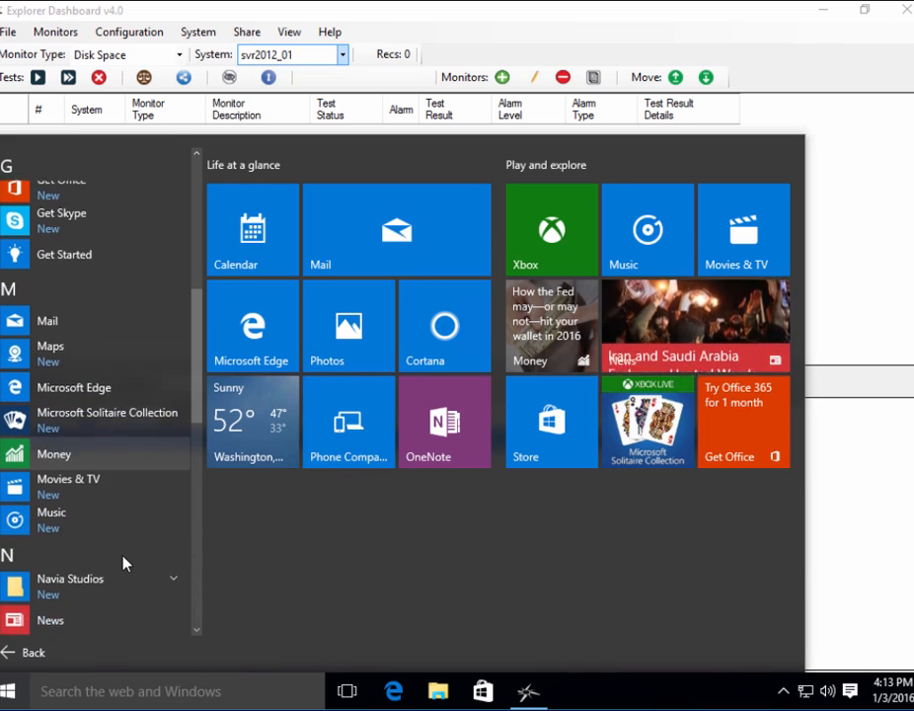
left_click(158, 597)
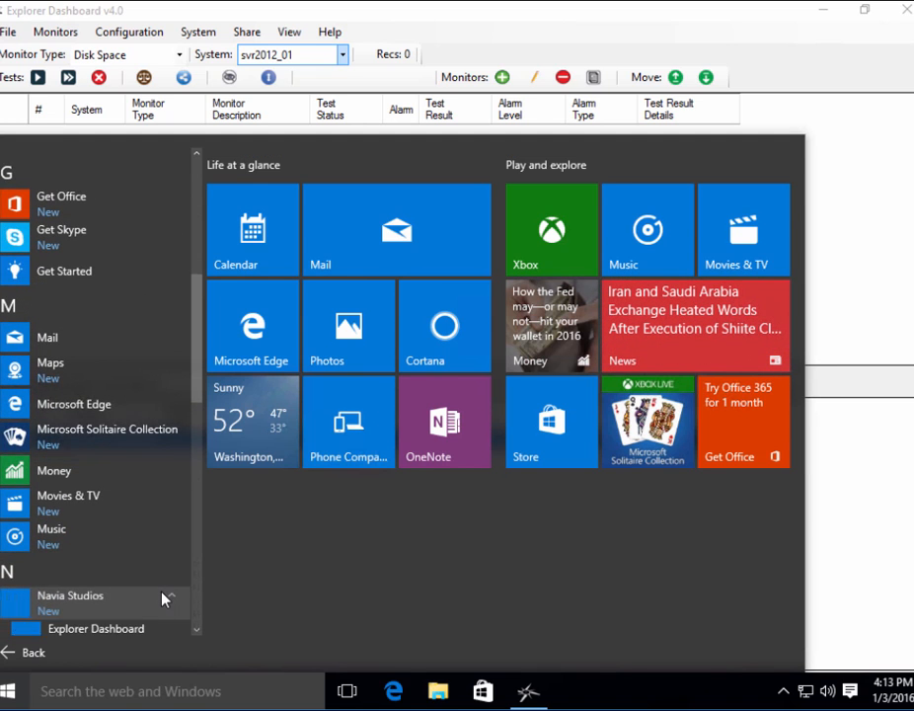
left_click(123, 532)
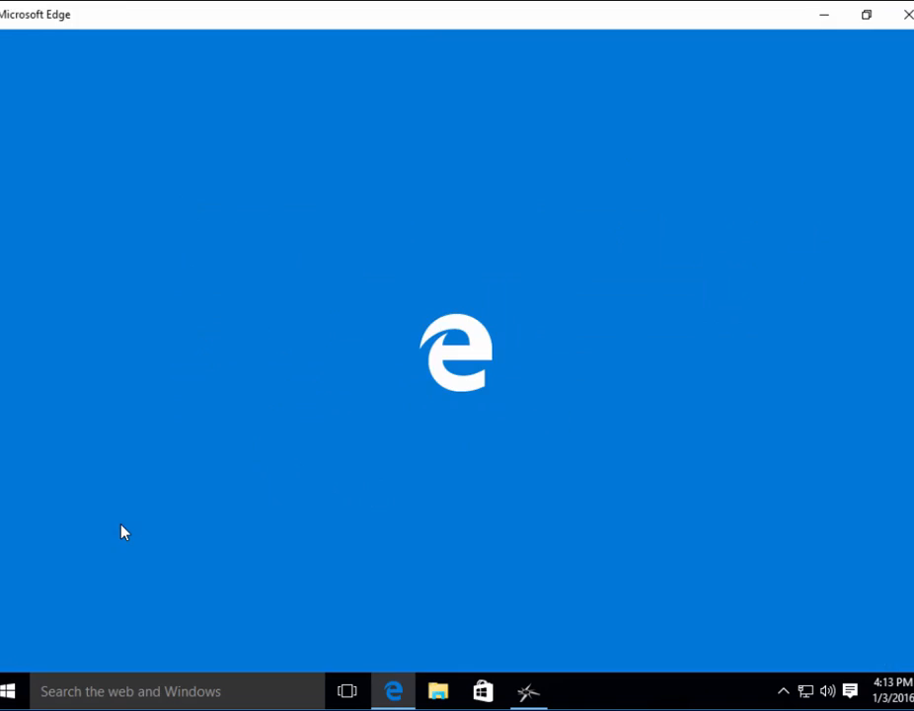
scroll(610, 436, "down", 3)
scroll(612, 439, "down", 12)
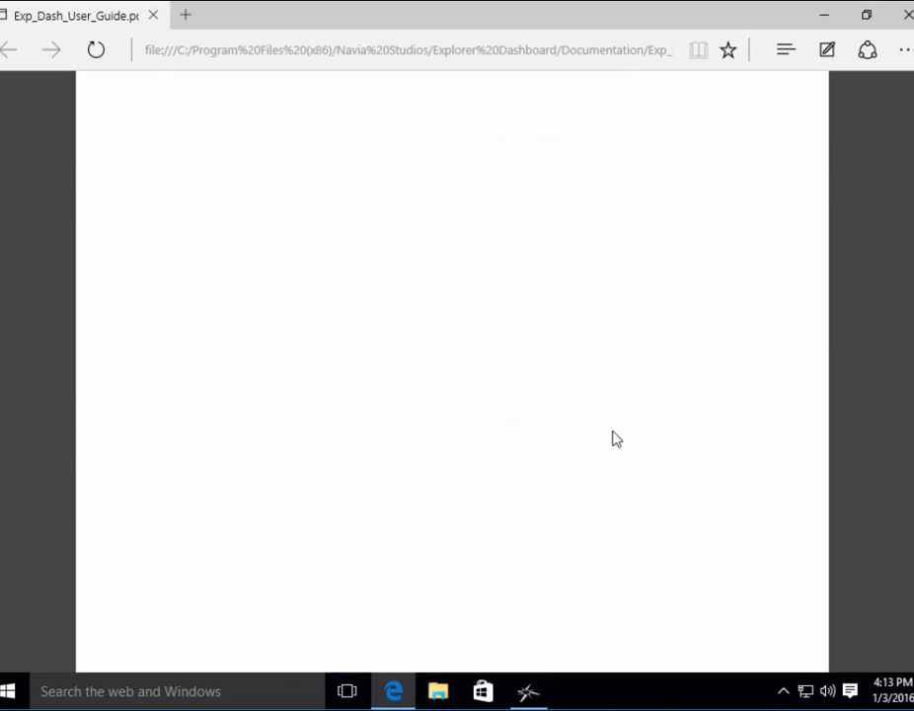
scroll(612, 439, "down", 10)
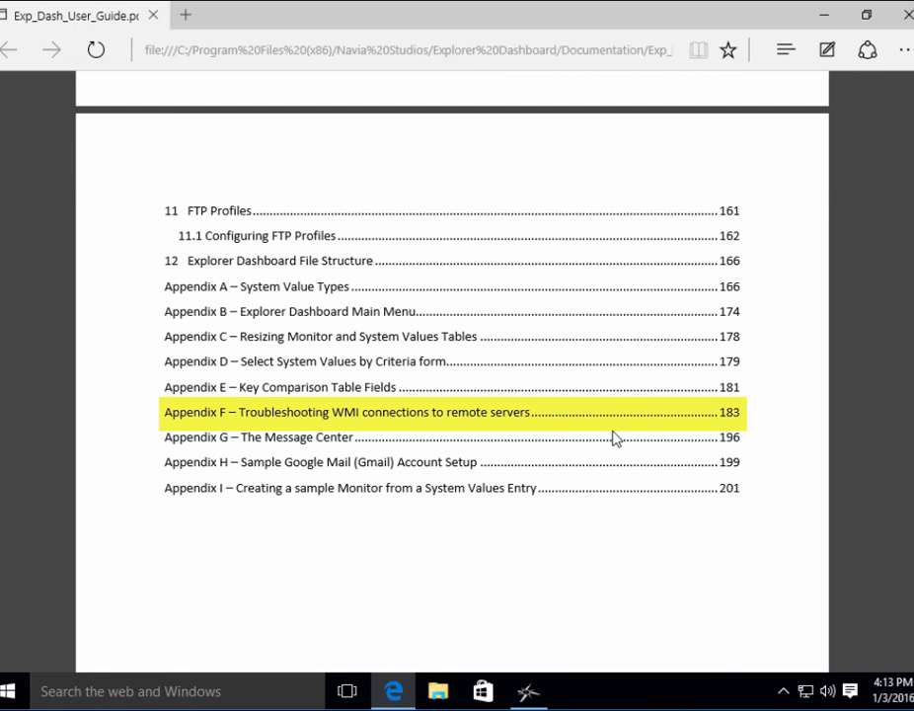
left_click(515, 413)
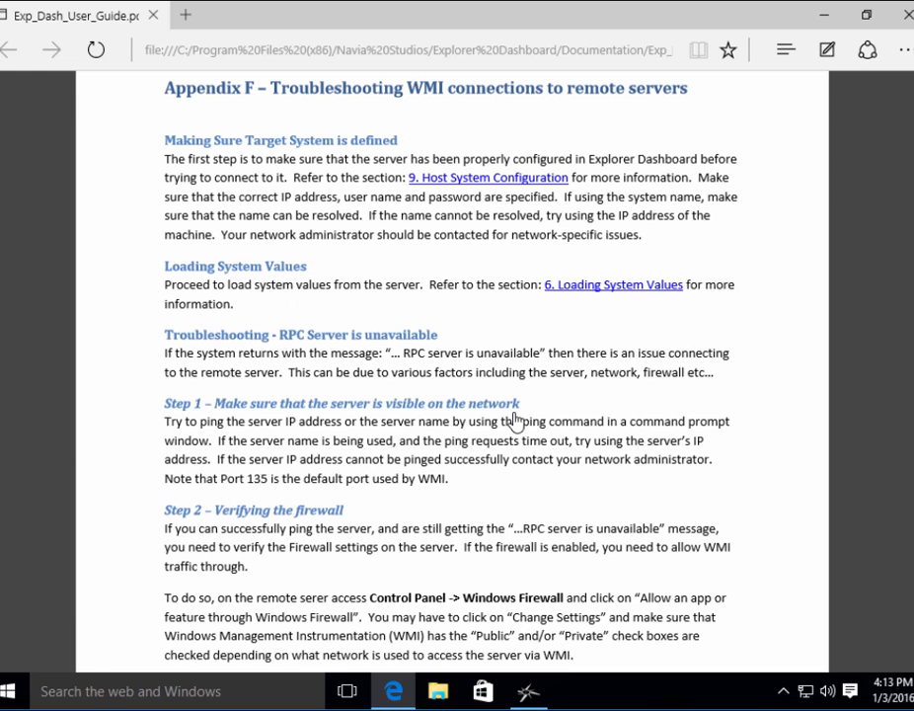
Examine the Appendix F instructions on firewall settings, verifying WMI on the remote server, and CIMV2 user permissions.
scroll(756, 467, "down", 10)
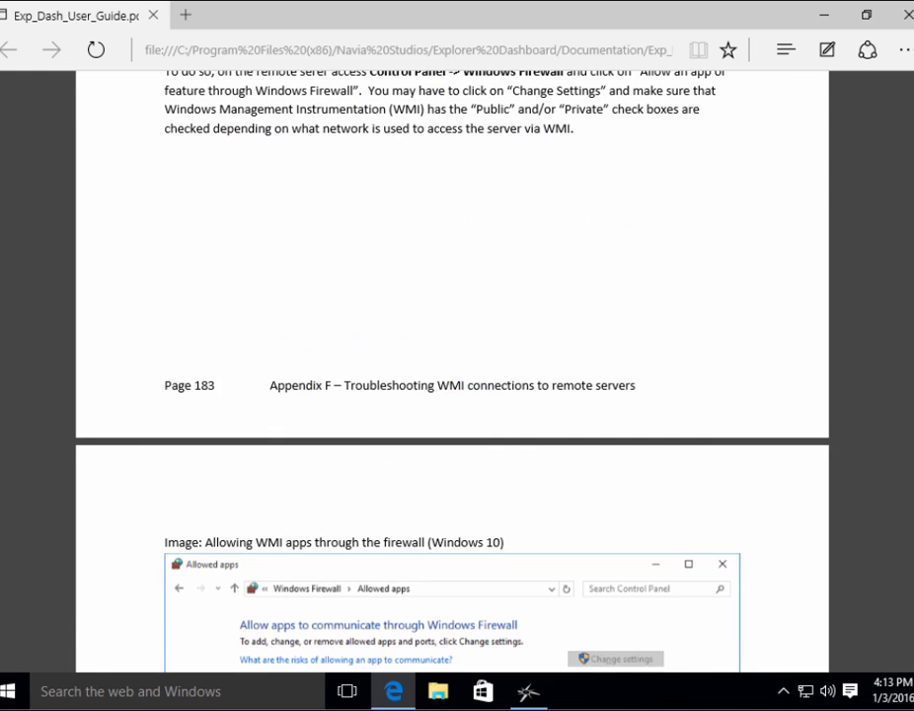
scroll(452, 371, "down", 5)
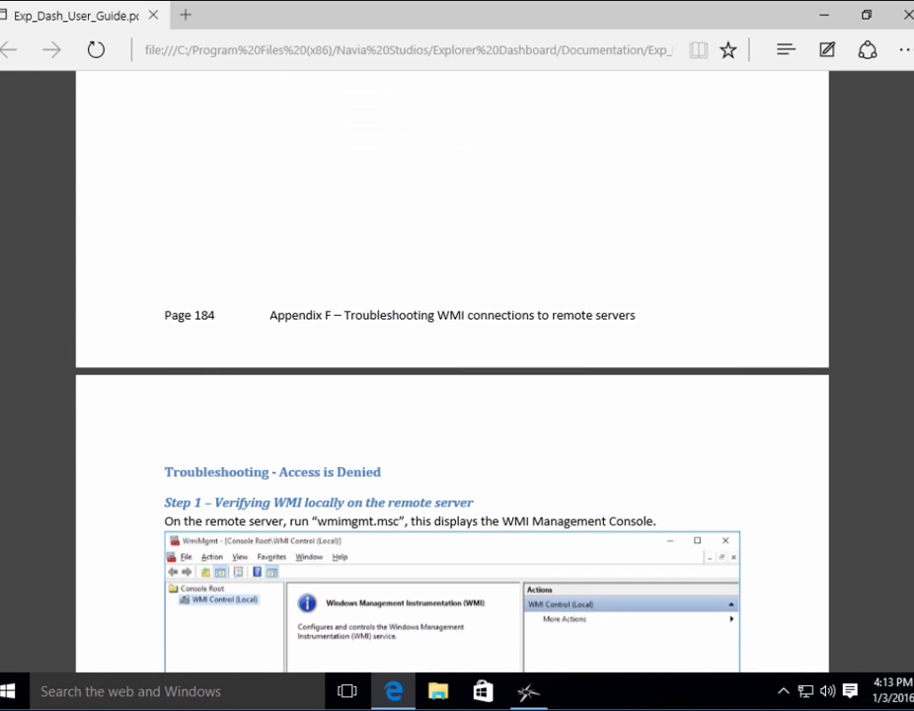
scroll(452, 371, "down", 5)
scroll(453, 370, "down", 5)
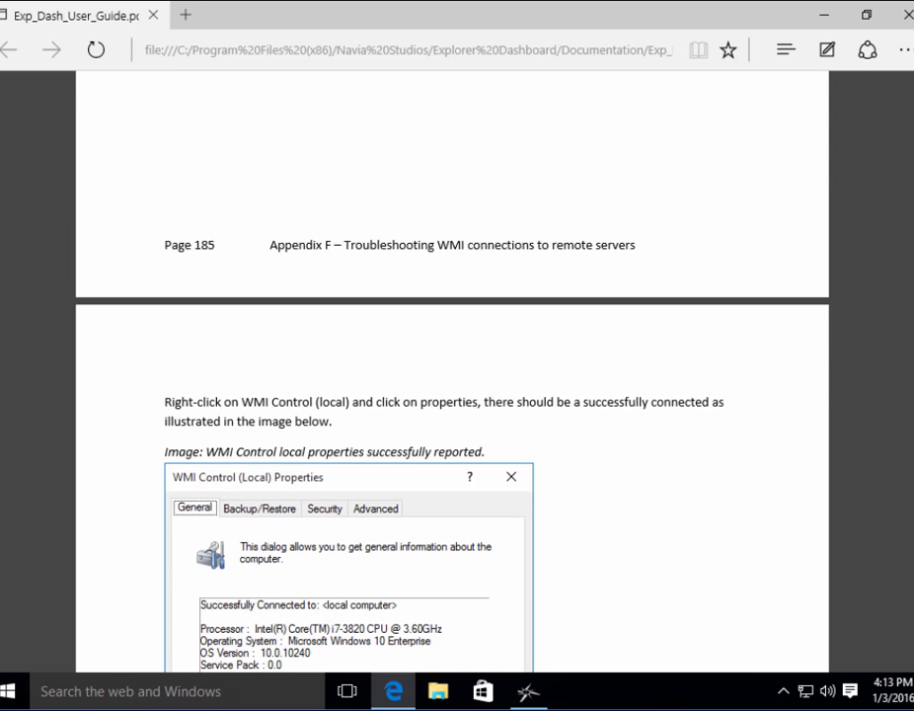
scroll(452, 371, "down", 5)
scroll(452, 370, "down", 5)
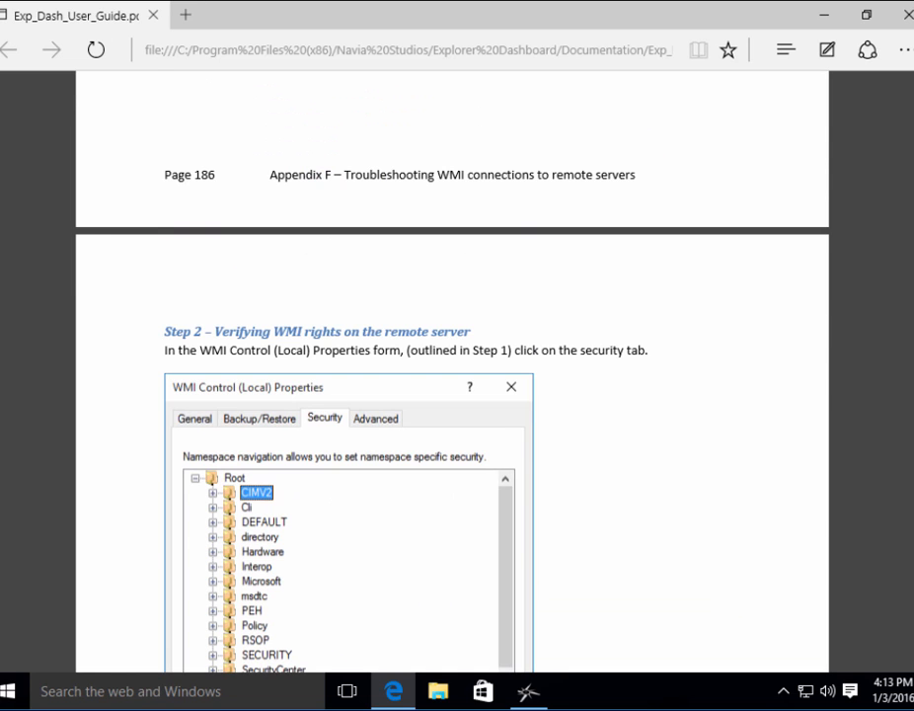
scroll(452, 370, "down", 5)
scroll(453, 370, "down", 5)
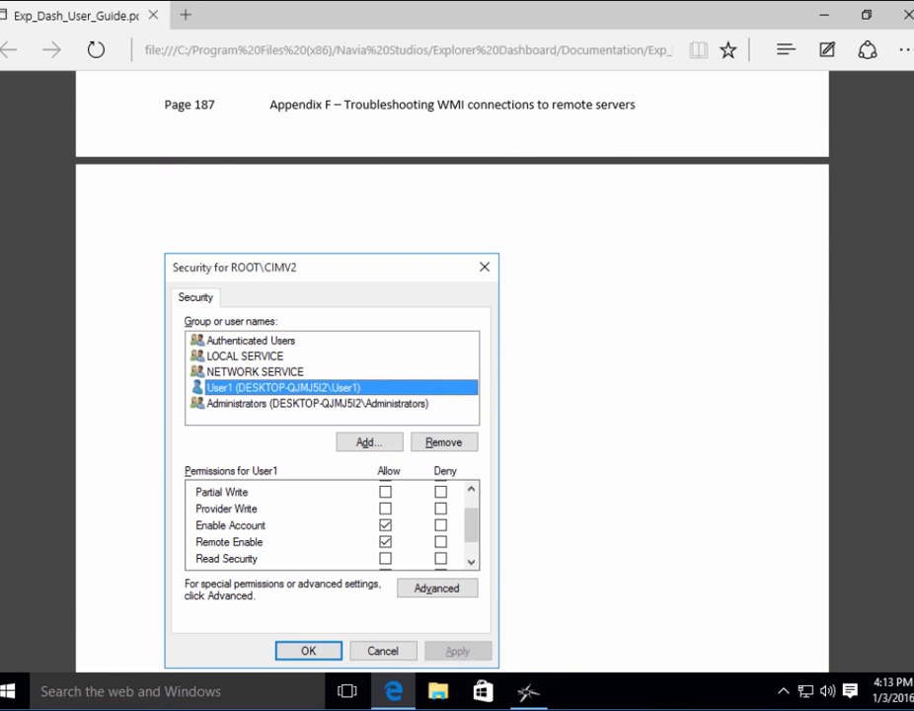
scroll(452, 370, "down", 5)
scroll(452, 370, "down", 5)
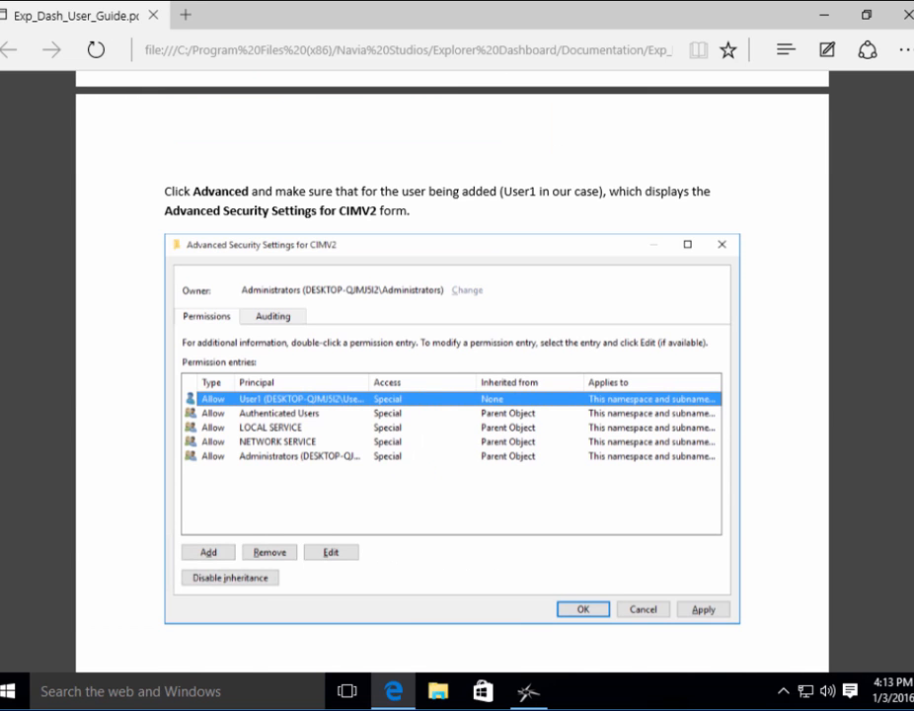
scroll(452, 370, "down", 5)
scroll(453, 370, "down", 10)
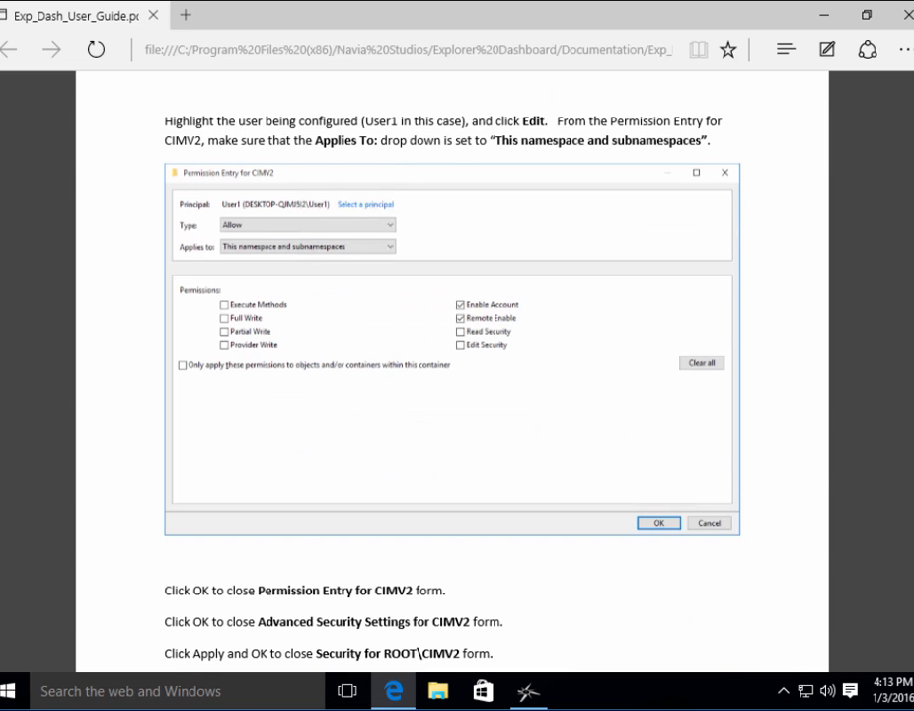
Read the Appendix F instructions on Component Services and the COM Security properties of My Computer, and close the User Guide.
scroll(453, 370, "down", 5)
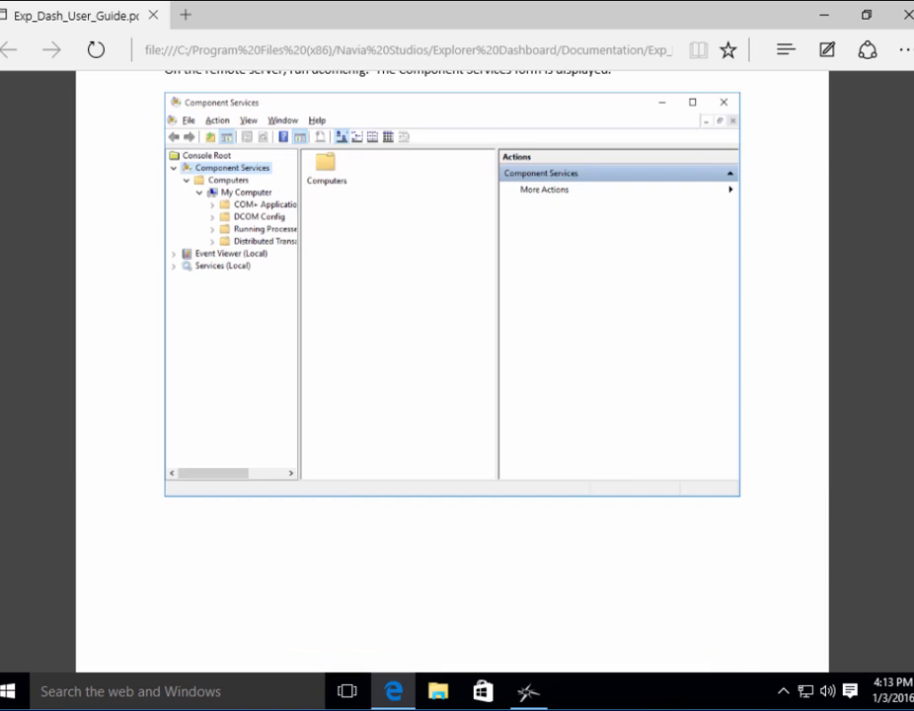
scroll(452, 371, "down", 5)
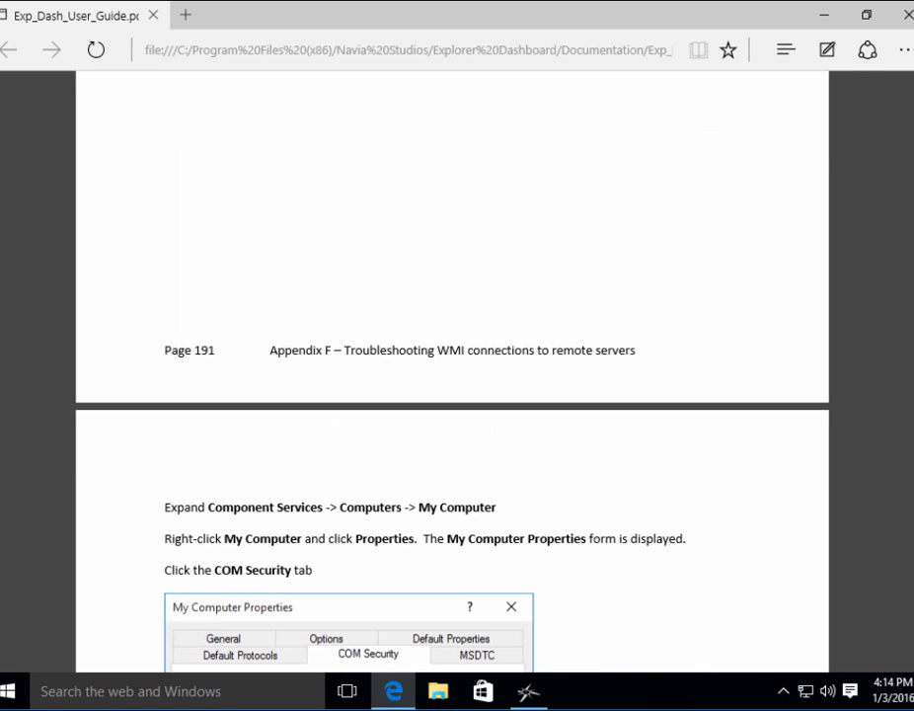
left_click(909, 16)
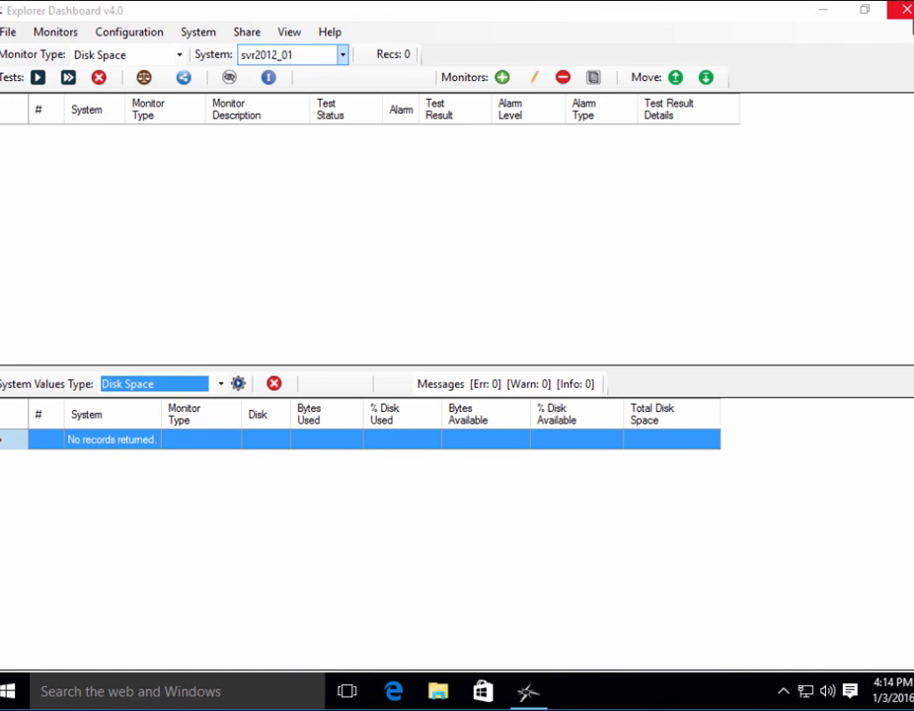
Retrieve the Disk Space system values of svr2012_01 again, and load its Environment Vars values.
left_click(237, 385)
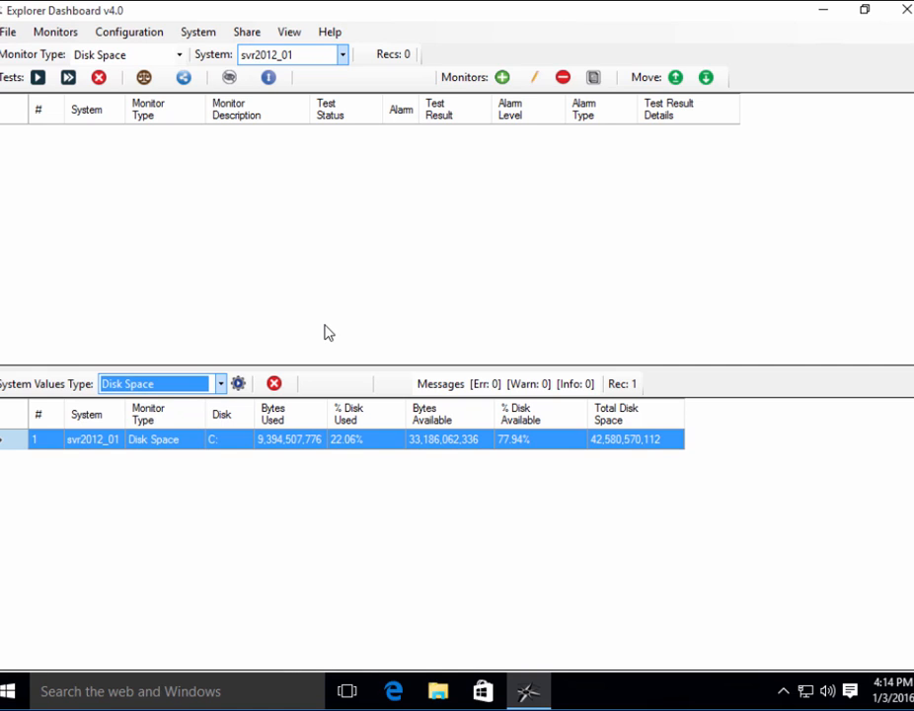
left_click(220, 384)
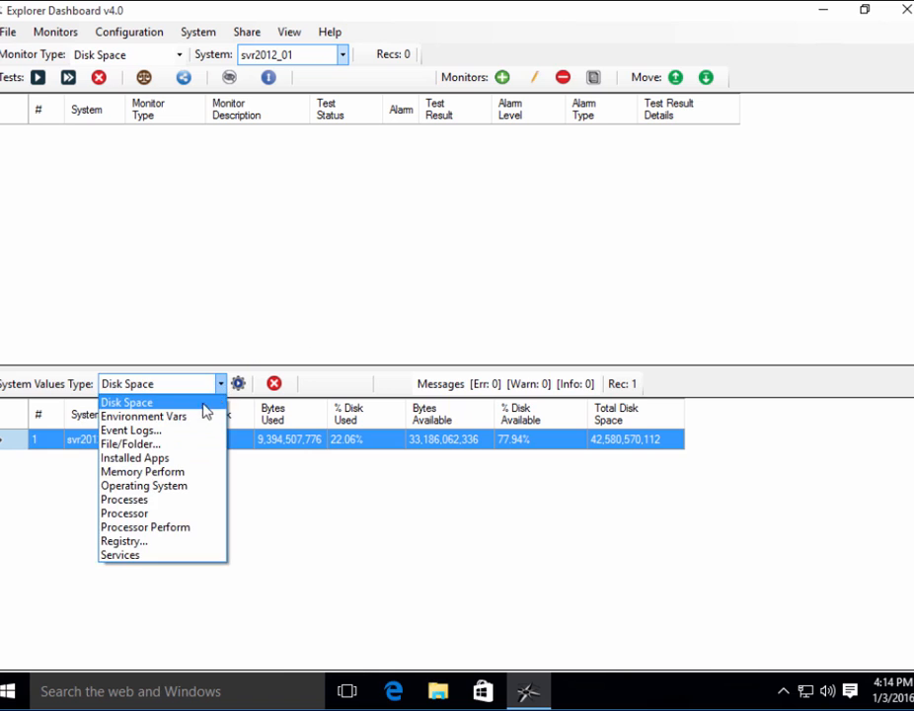
left_click(196, 415)
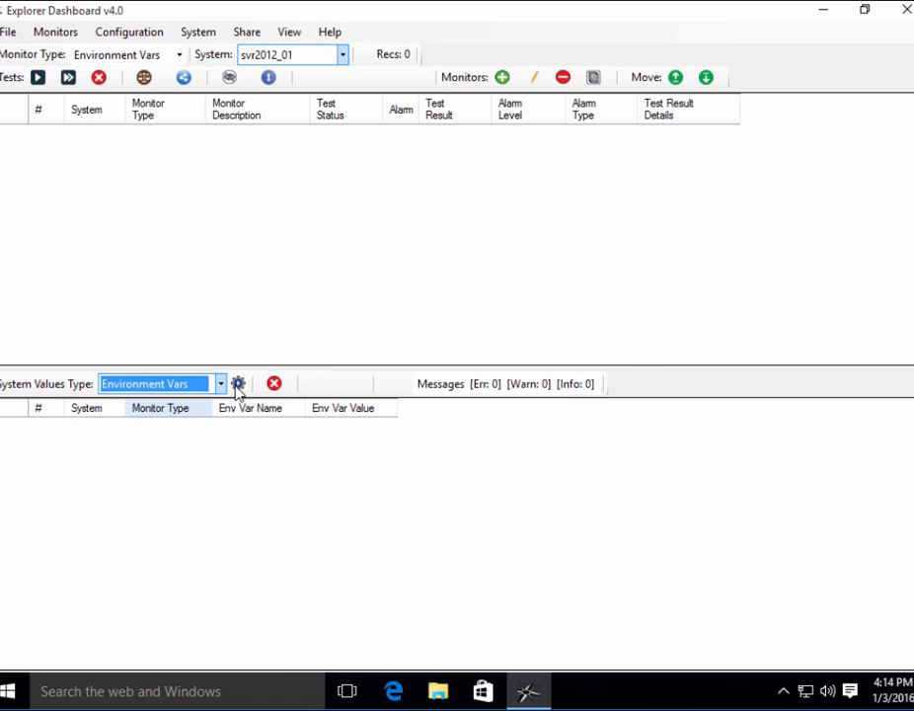
left_click(238, 384)
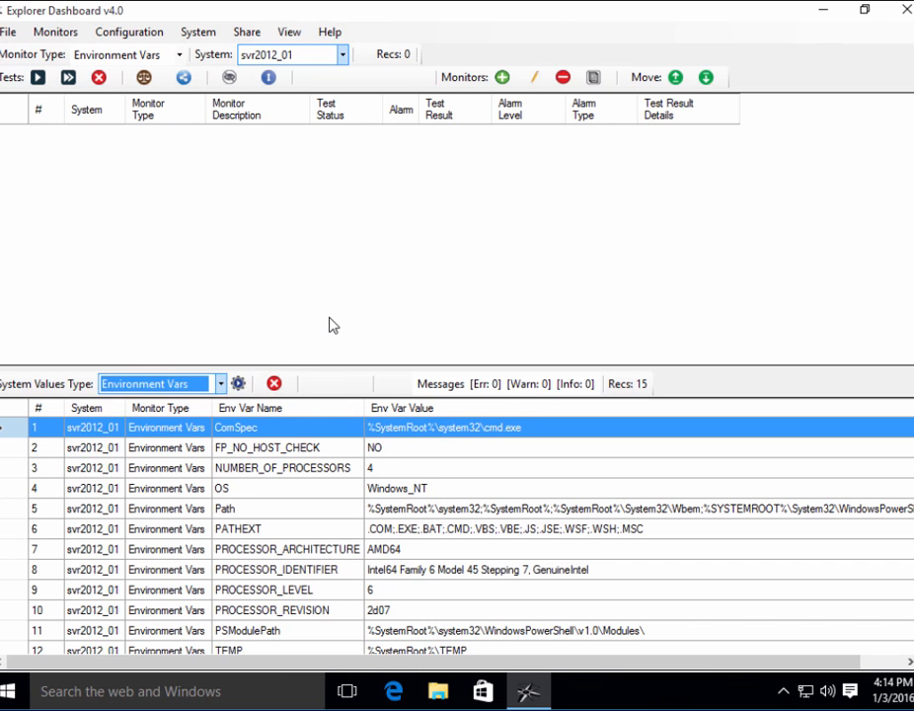